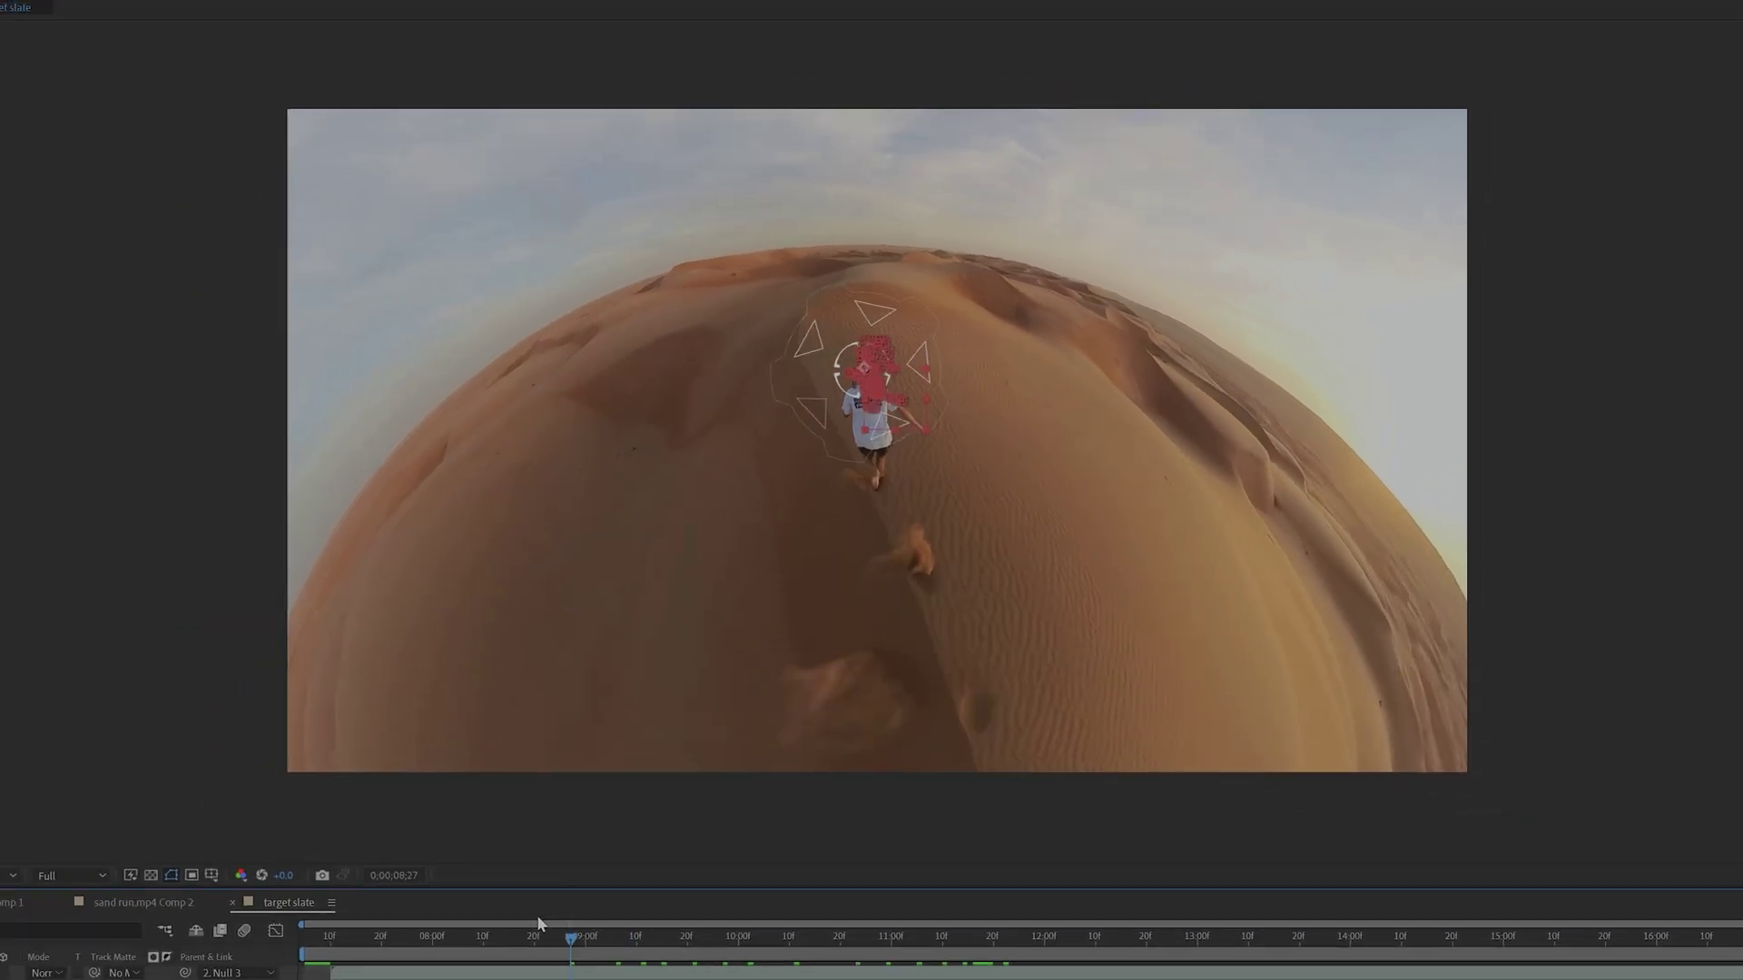
Browse the FootageCrate HUD search results and the Sci-Fi HUD FX category for target and circle elements
{"action": "key", "text": "space"}
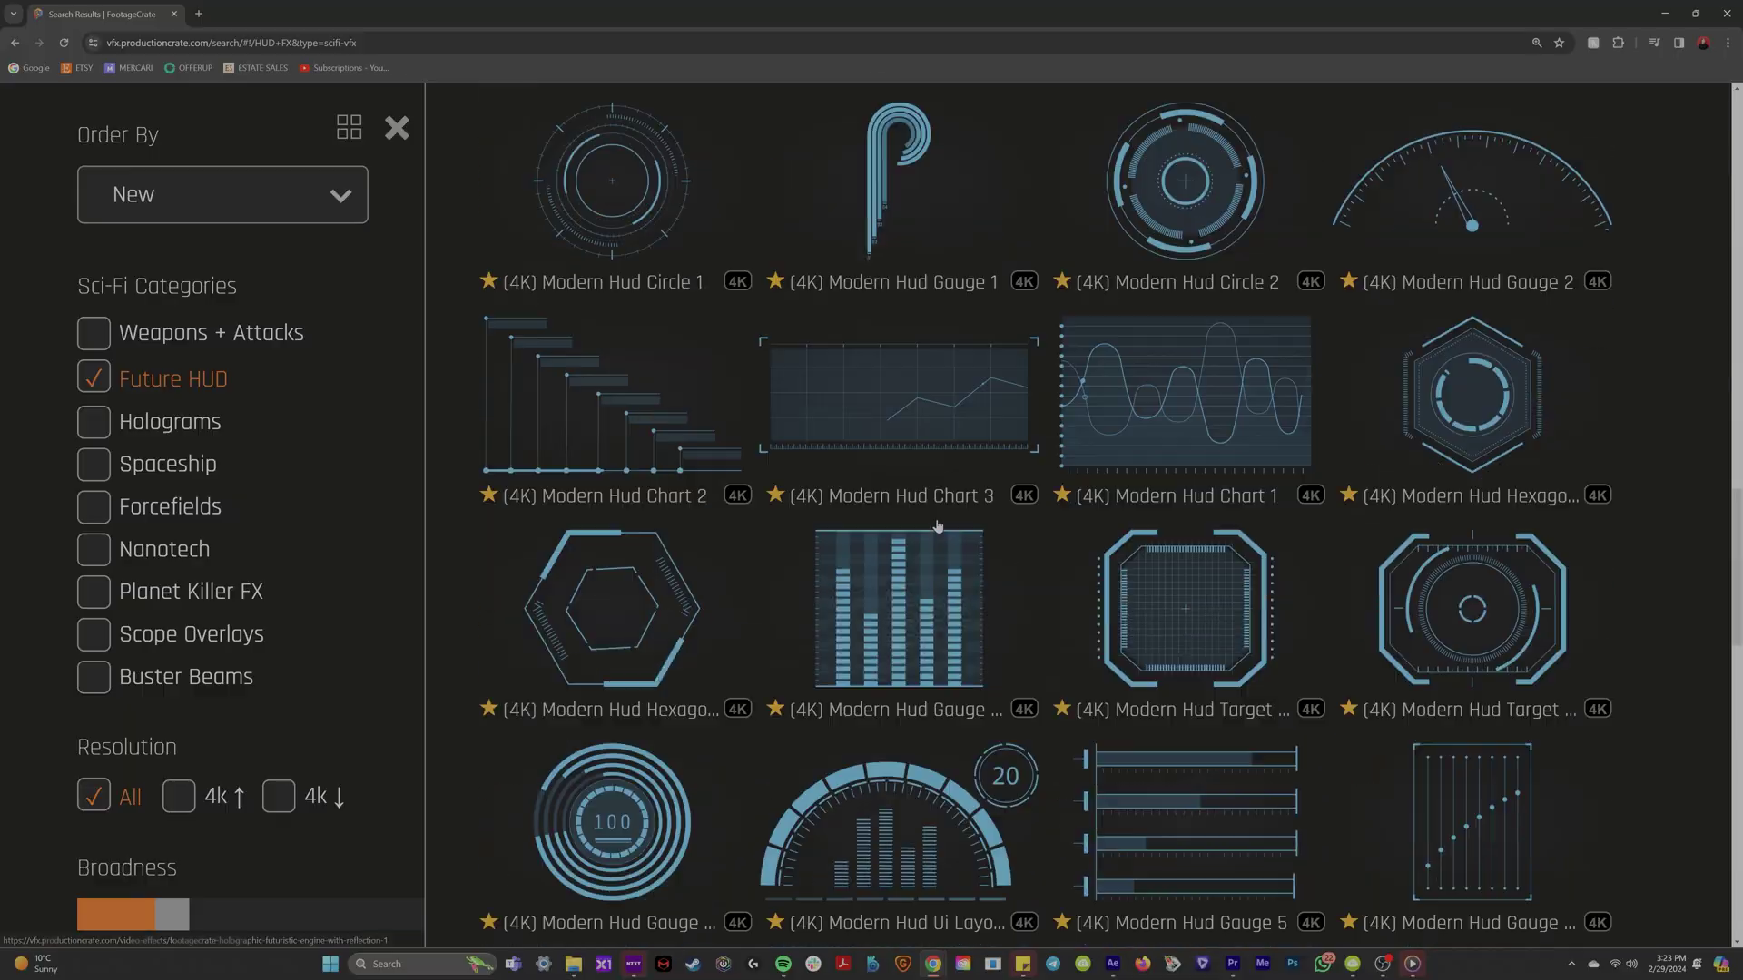
{"action": "scroll", "coordinate": [936, 529], "scroll_direction": "down", "scroll_amount": 20}
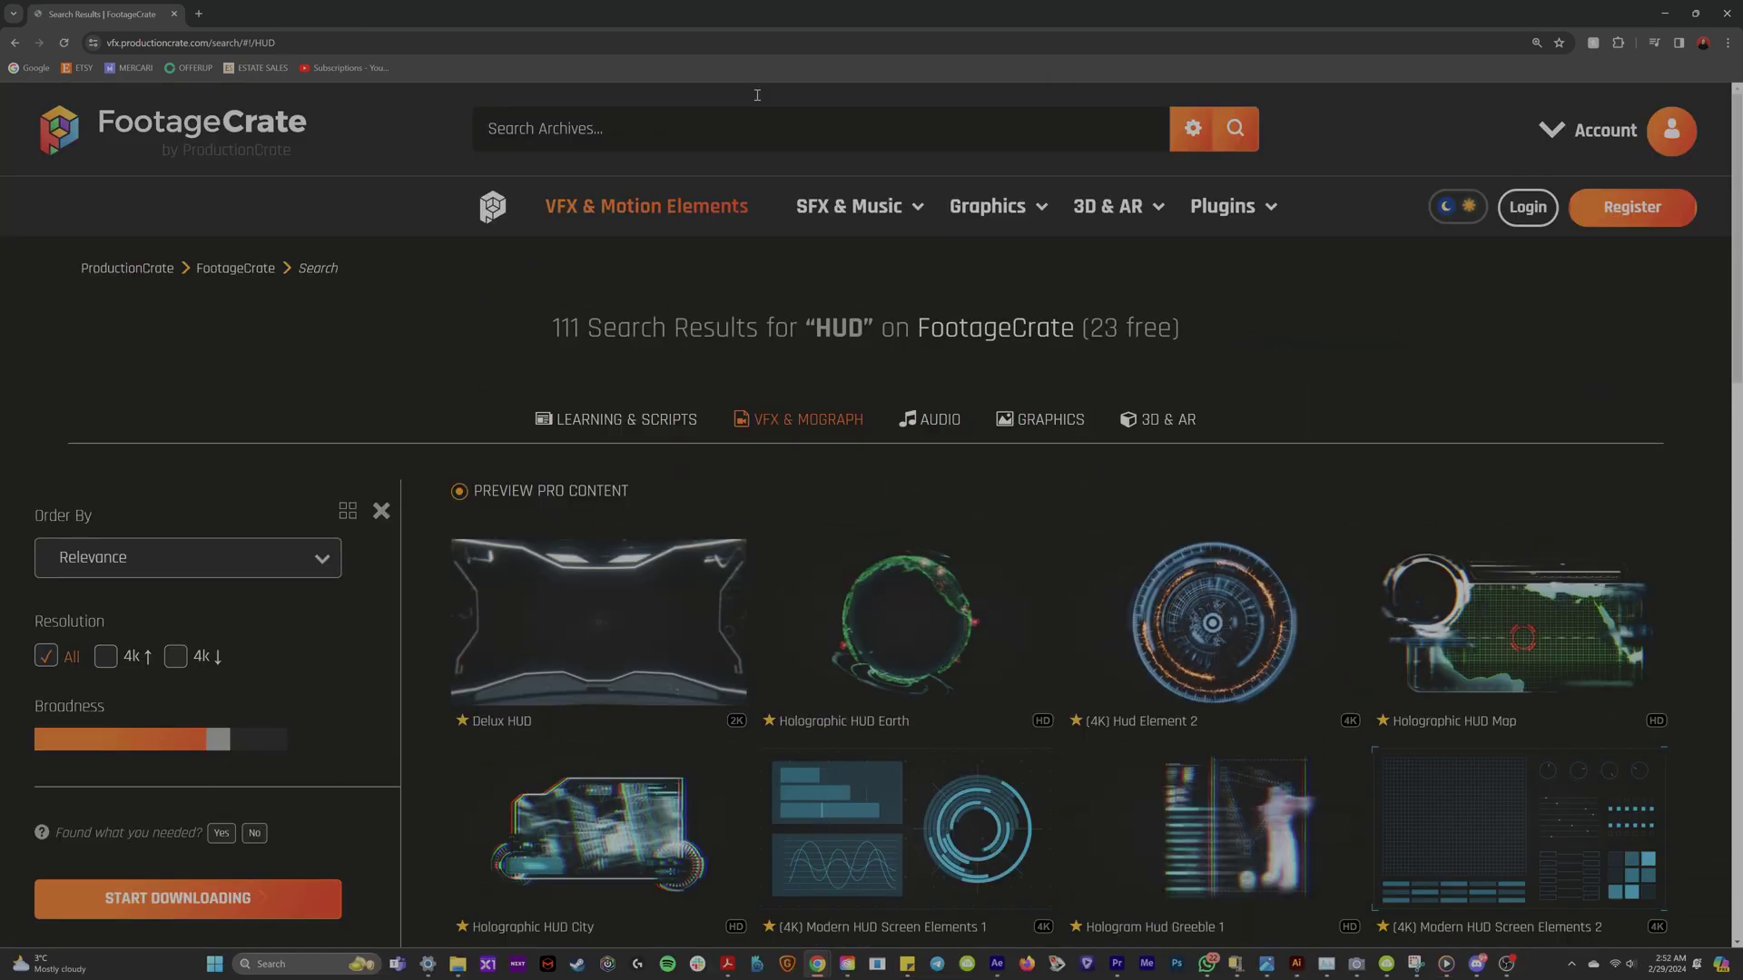
{"action": "scroll", "coordinate": [853, 563], "scroll_direction": "down", "scroll_amount": 5}
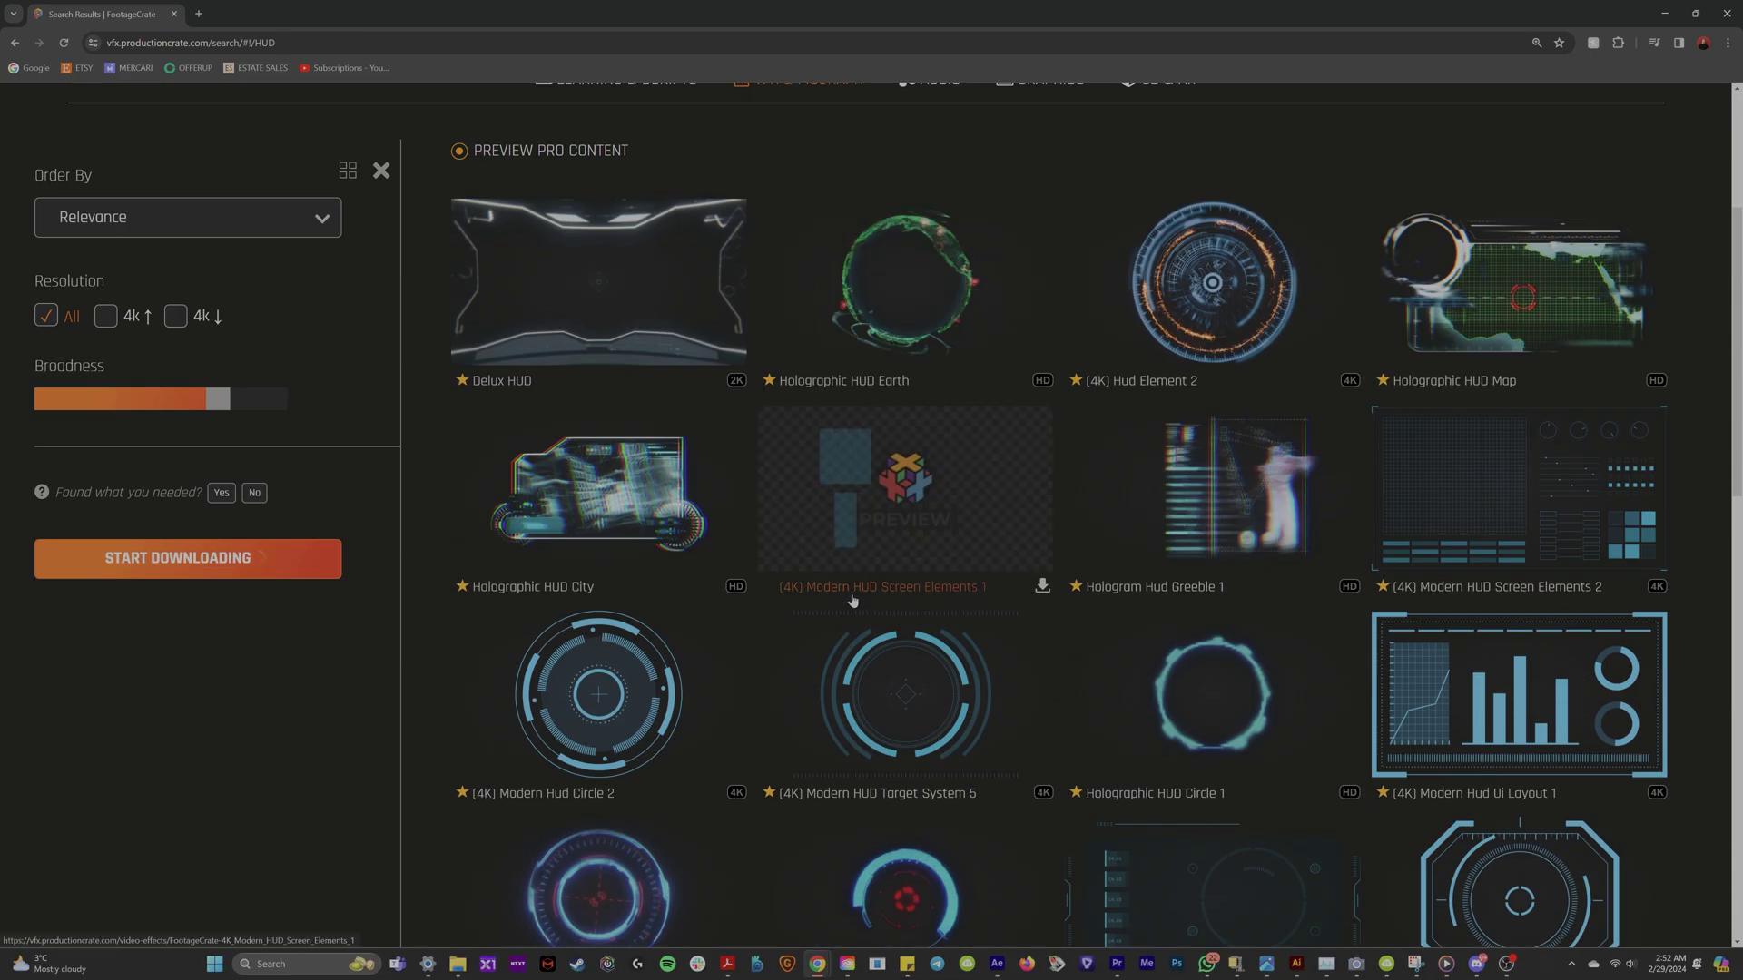
{"action": "scroll", "coordinate": [853, 600], "scroll_direction": "down", "scroll_amount": 1}
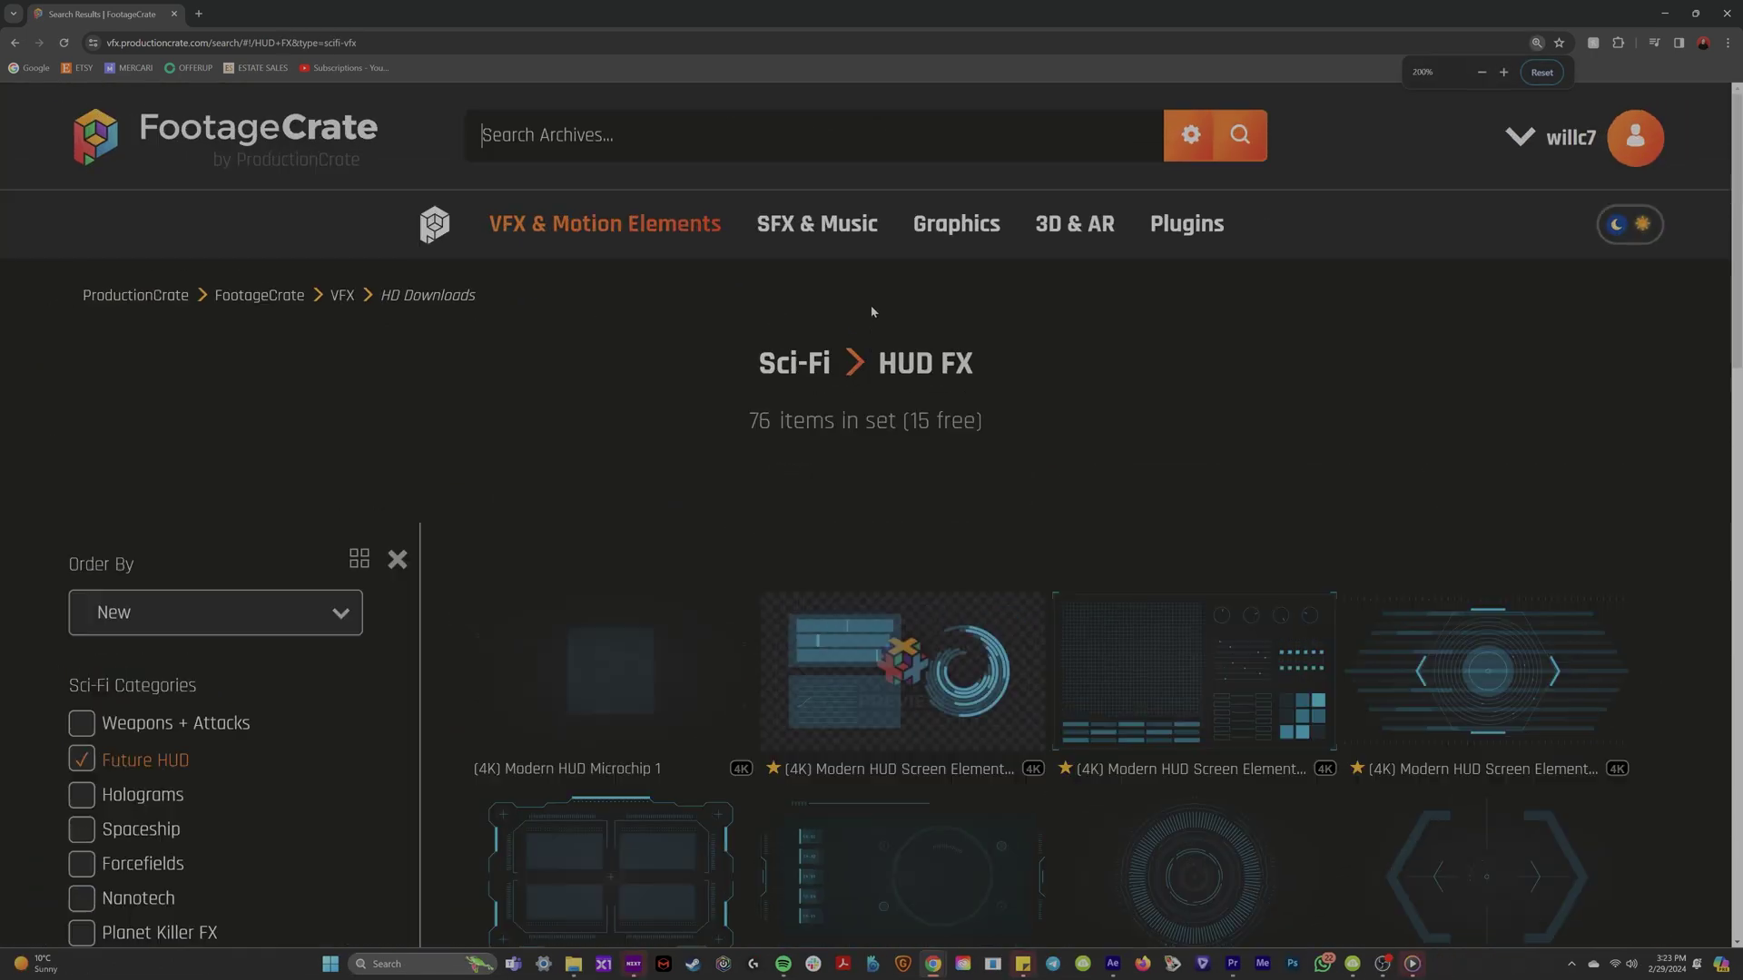
{"action": "scroll", "coordinate": [900, 546], "scroll_direction": "up", "scroll_amount": 2}
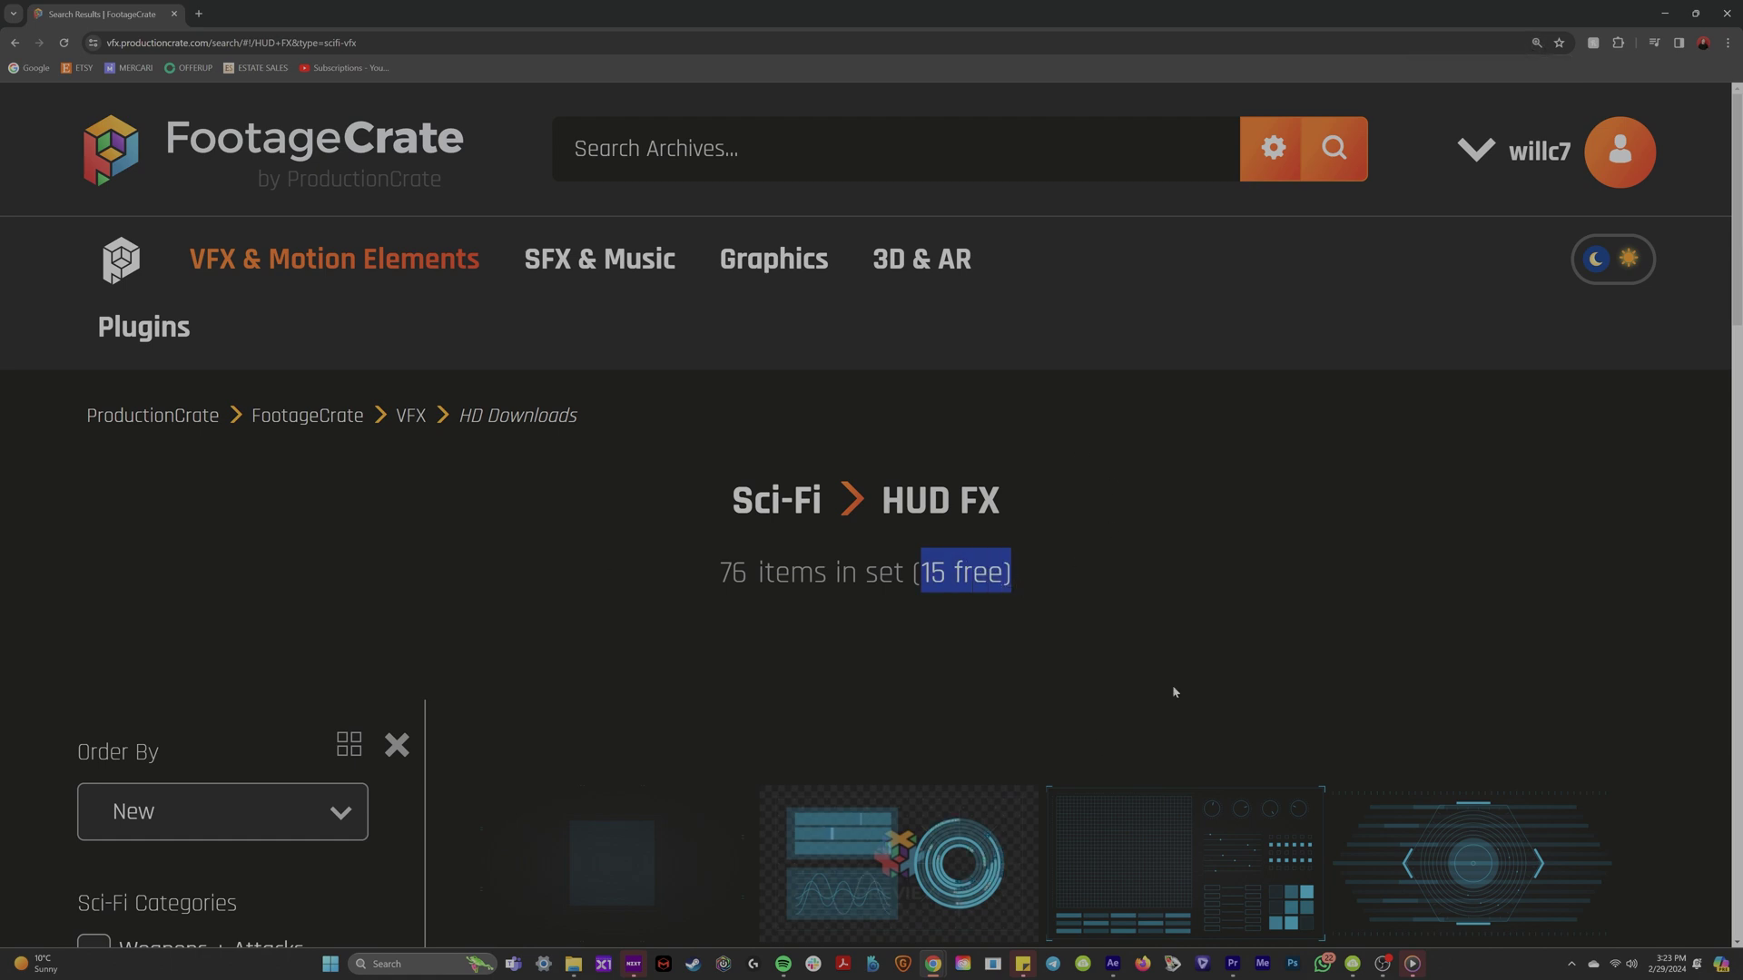
{"action": "scroll", "coordinate": [1082, 654], "scroll_direction": "down", "scroll_amount": 3}
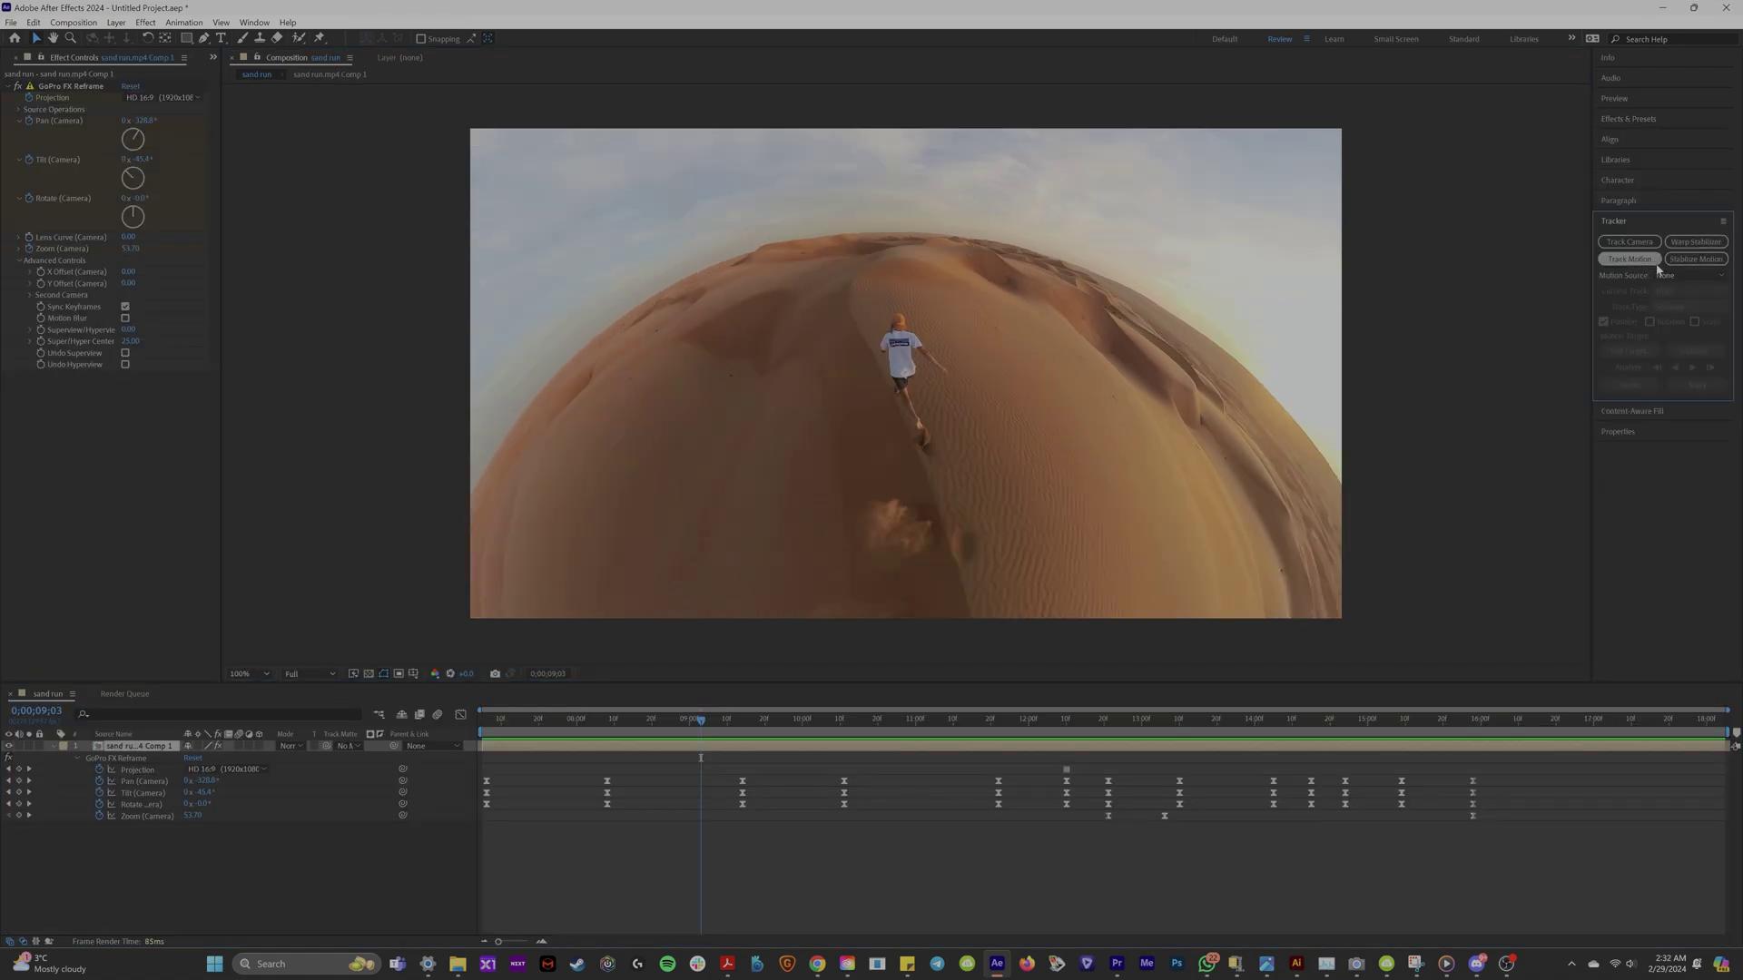
Motion-track the position of the runner's orange cap in the sand run clip, correcting the track point before analyzing forward
{"action": "left_click", "coordinate": [1628, 260]}
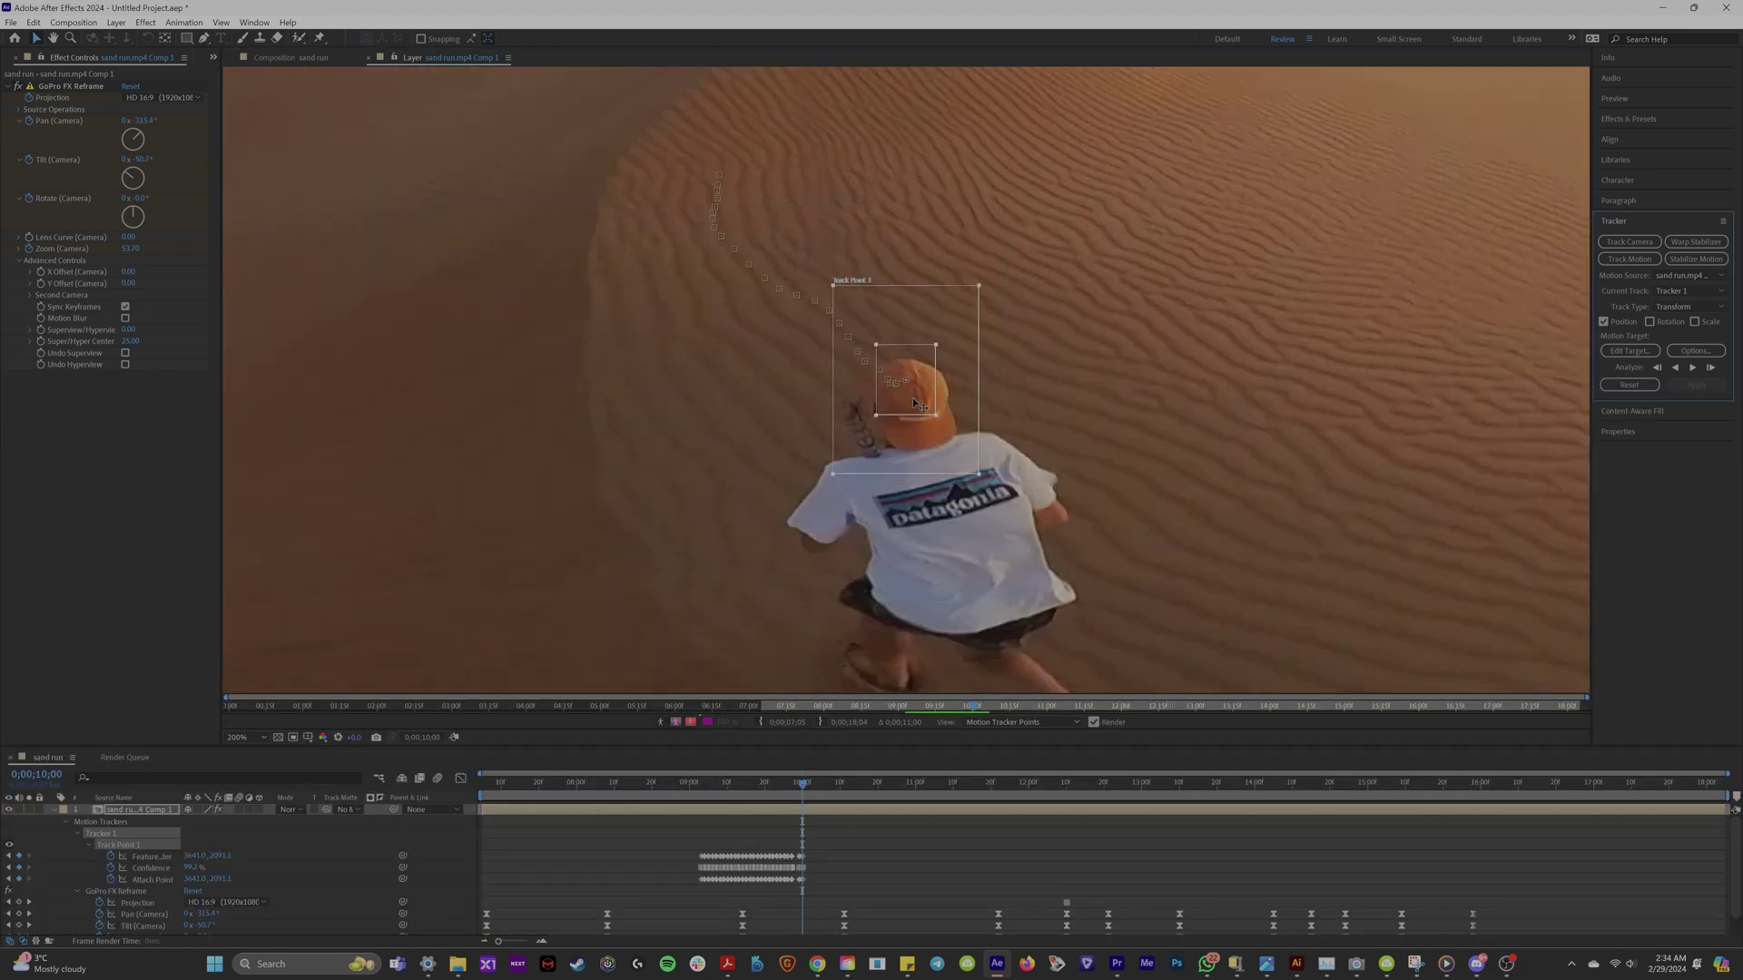
{"action": "left_click_drag", "start_coordinate": [915, 404], "coordinate": [924, 406]}
{"action": "left_click", "coordinate": [1692, 368]}
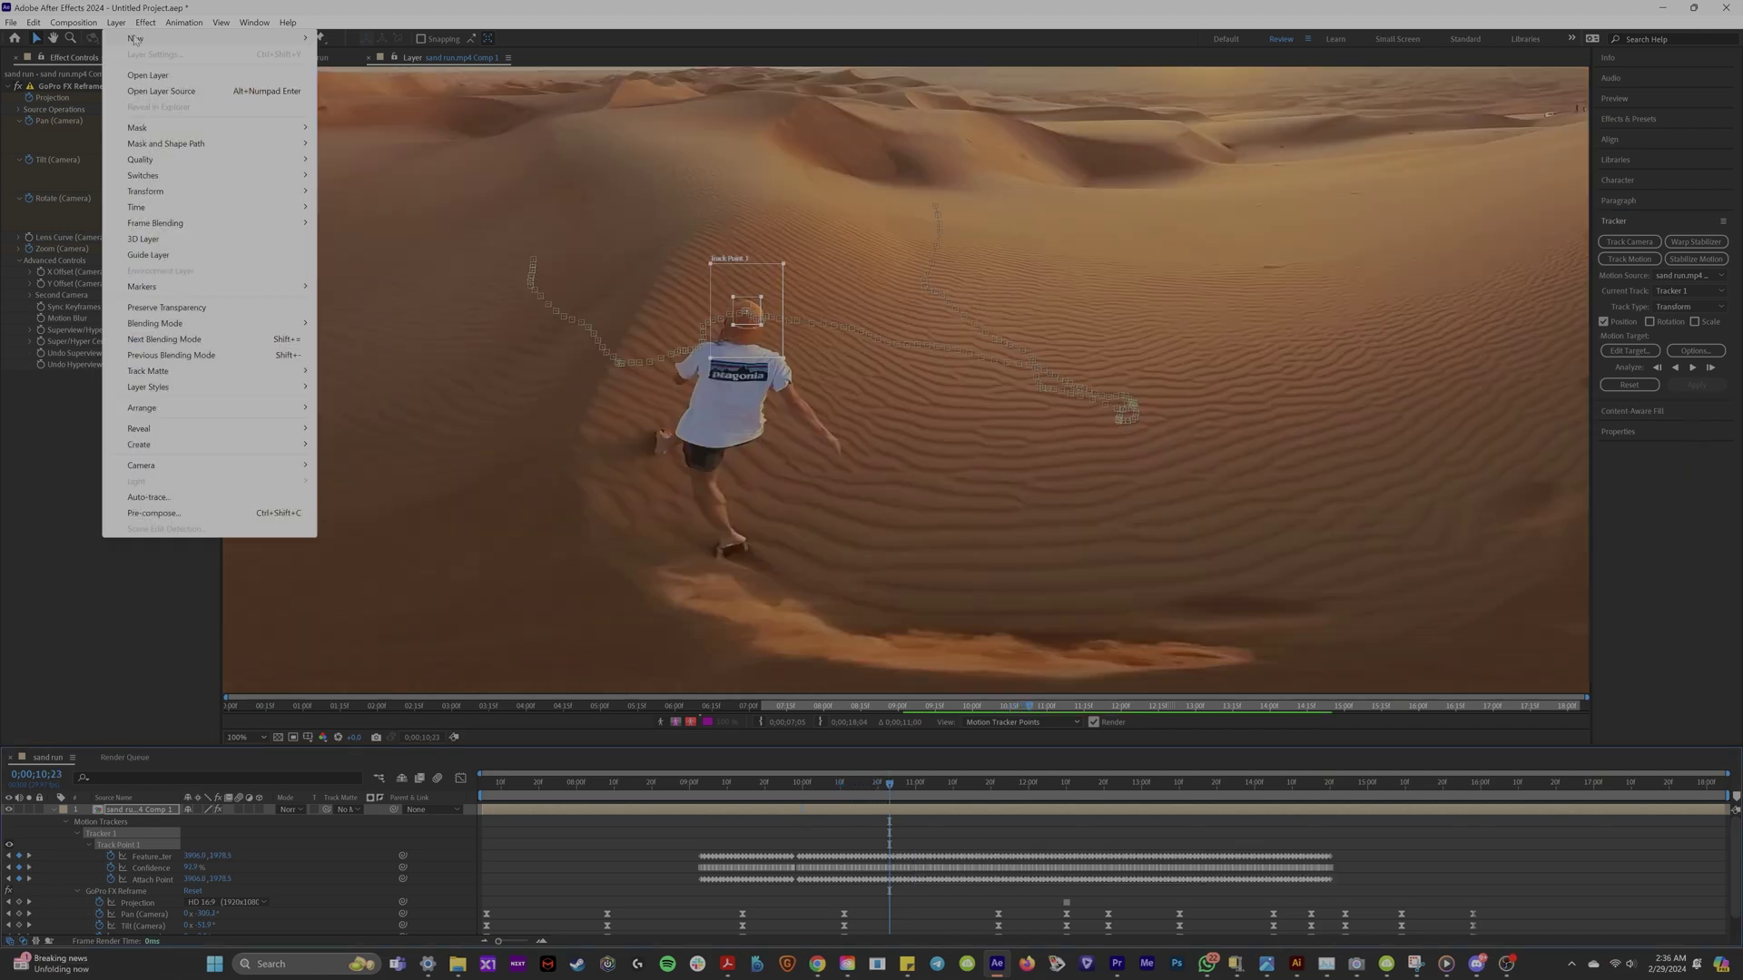
Create a null object and set it as the motion target of the tracker
{"action": "mouse_move", "coordinate": [135, 38]}
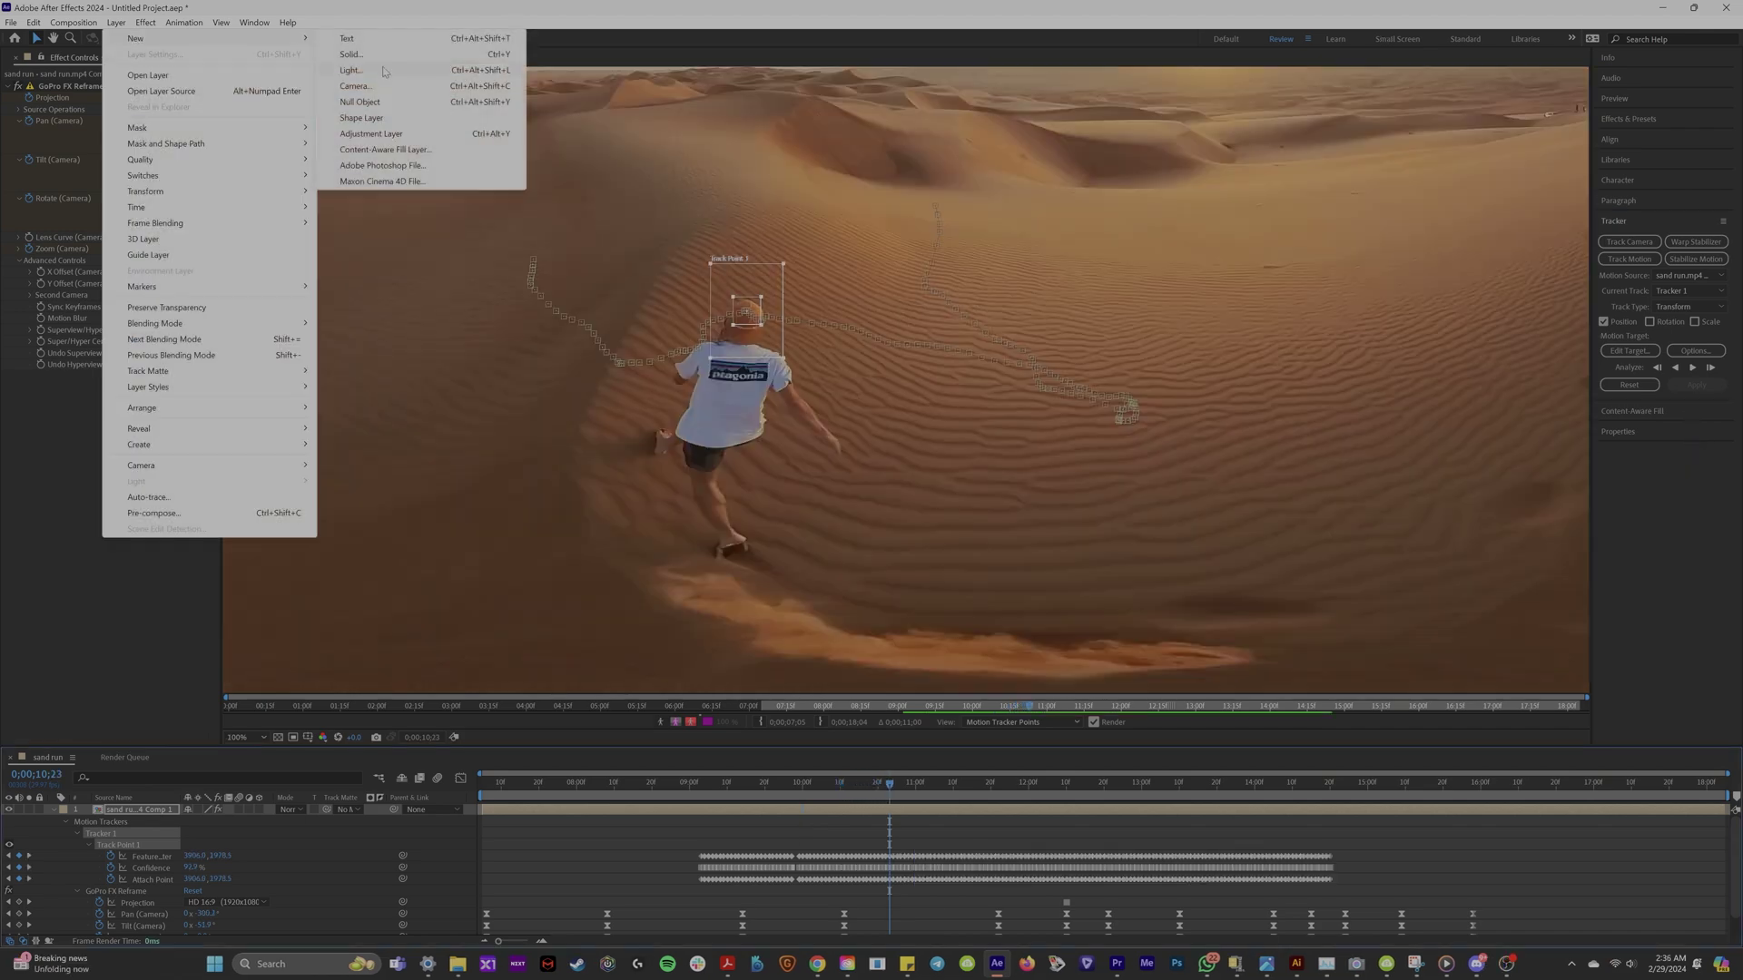
{"action": "left_click", "coordinate": [406, 102]}
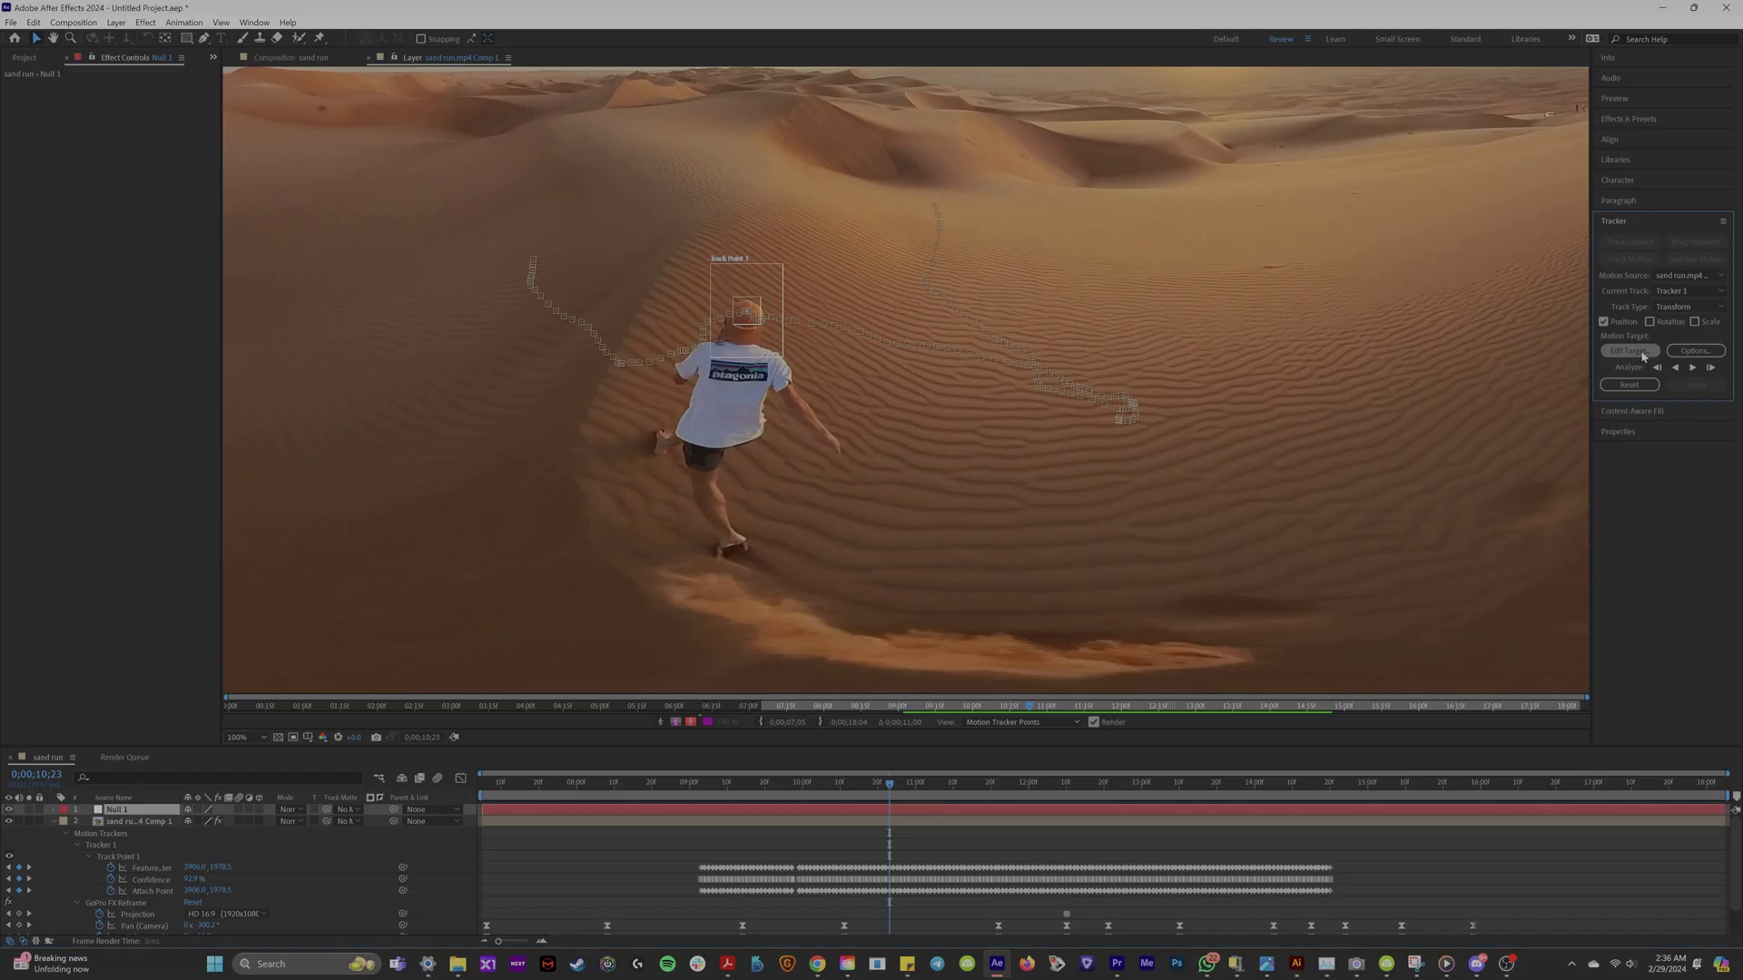
{"action": "left_click", "coordinate": [1431, 443]}
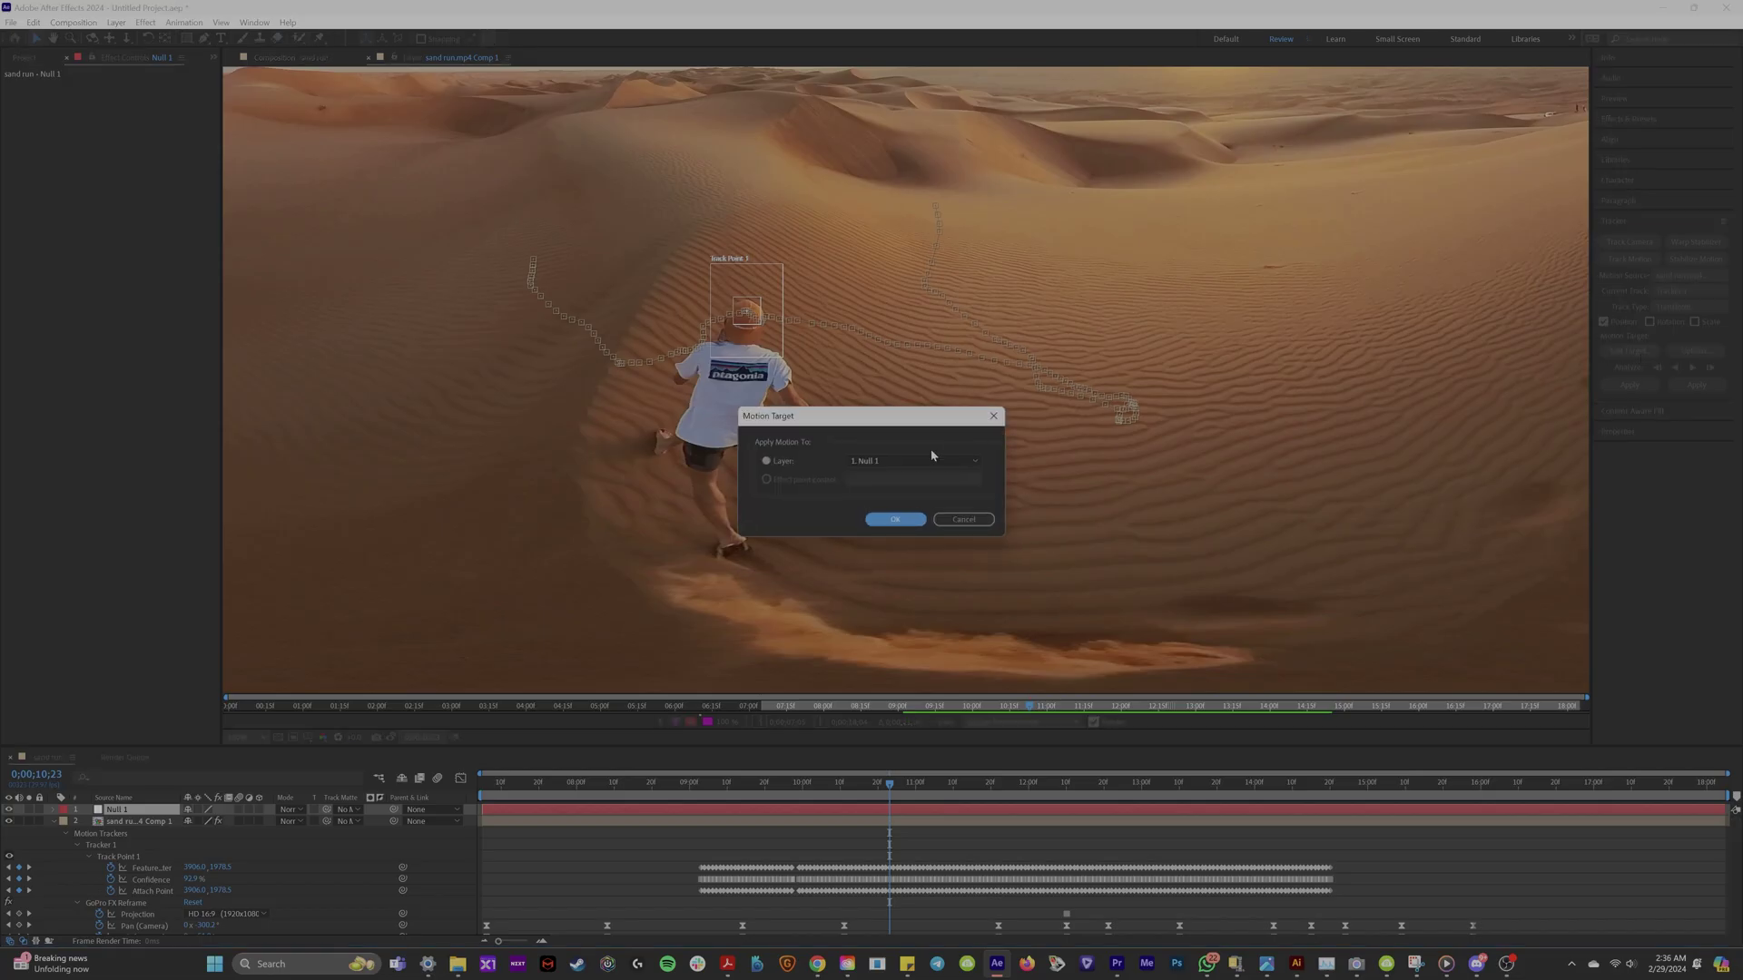
{"action": "left_click", "coordinate": [895, 519]}
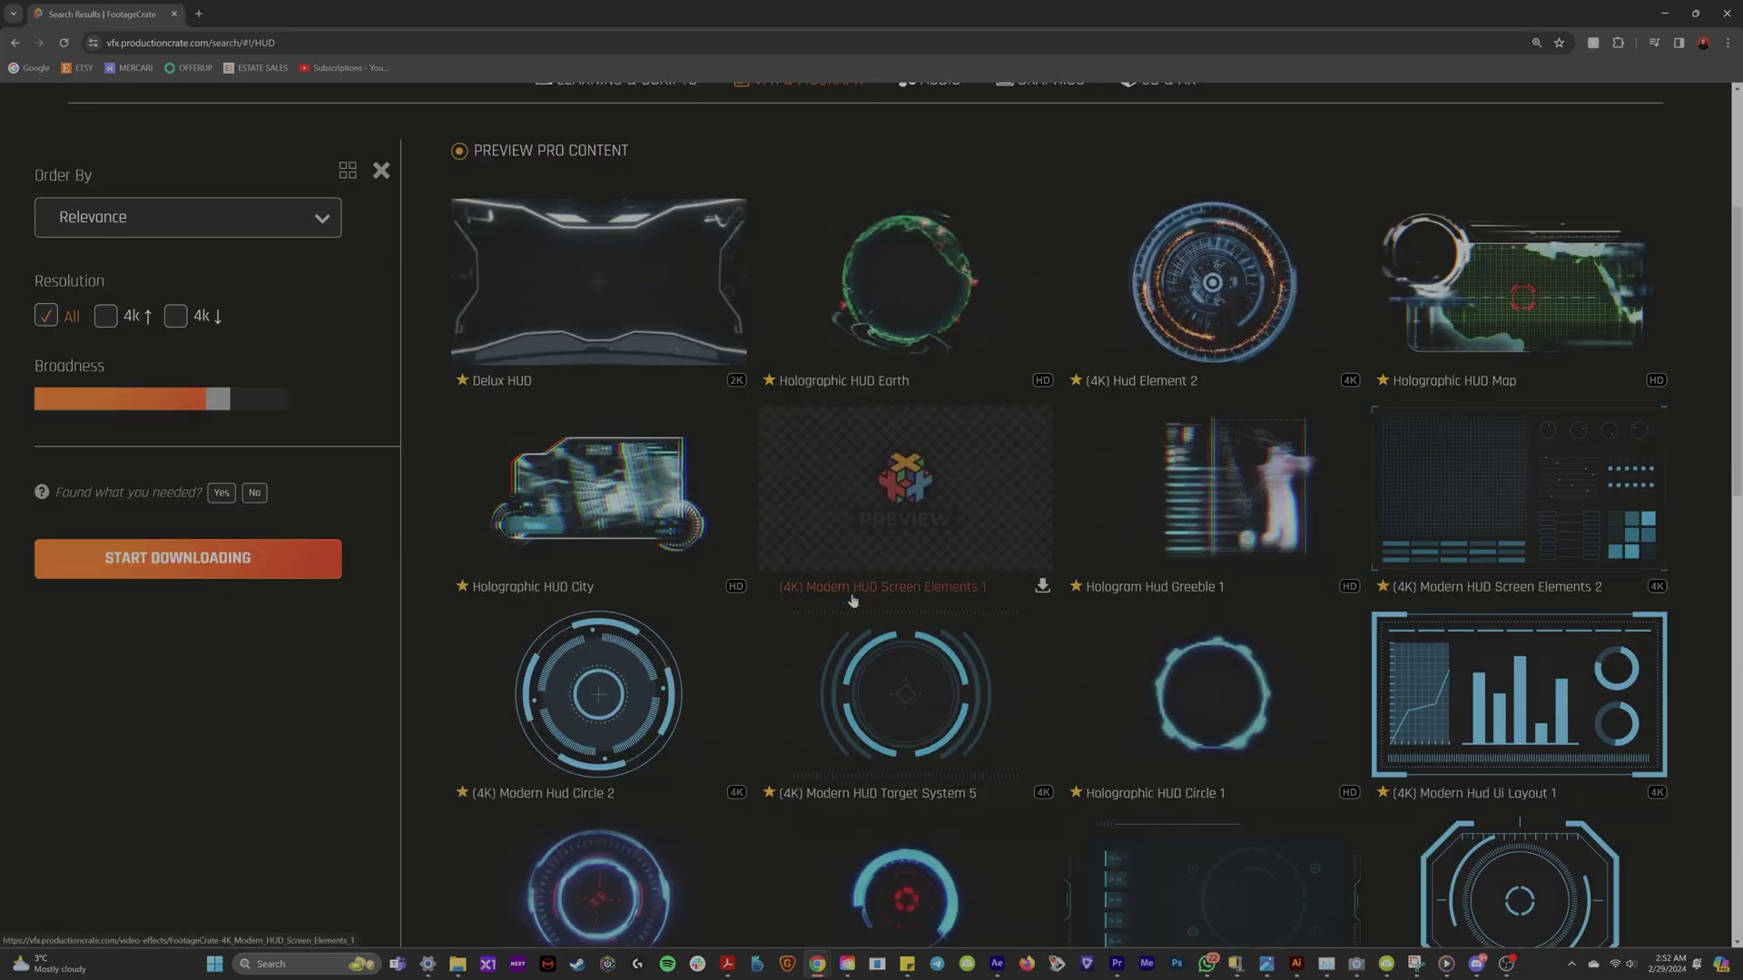
Parent the HUD target element layer to Null 3 in the target slate composition
{"action": "scroll", "coordinate": [1016, 494], "scroll_direction": "down", "scroll_amount": 3}
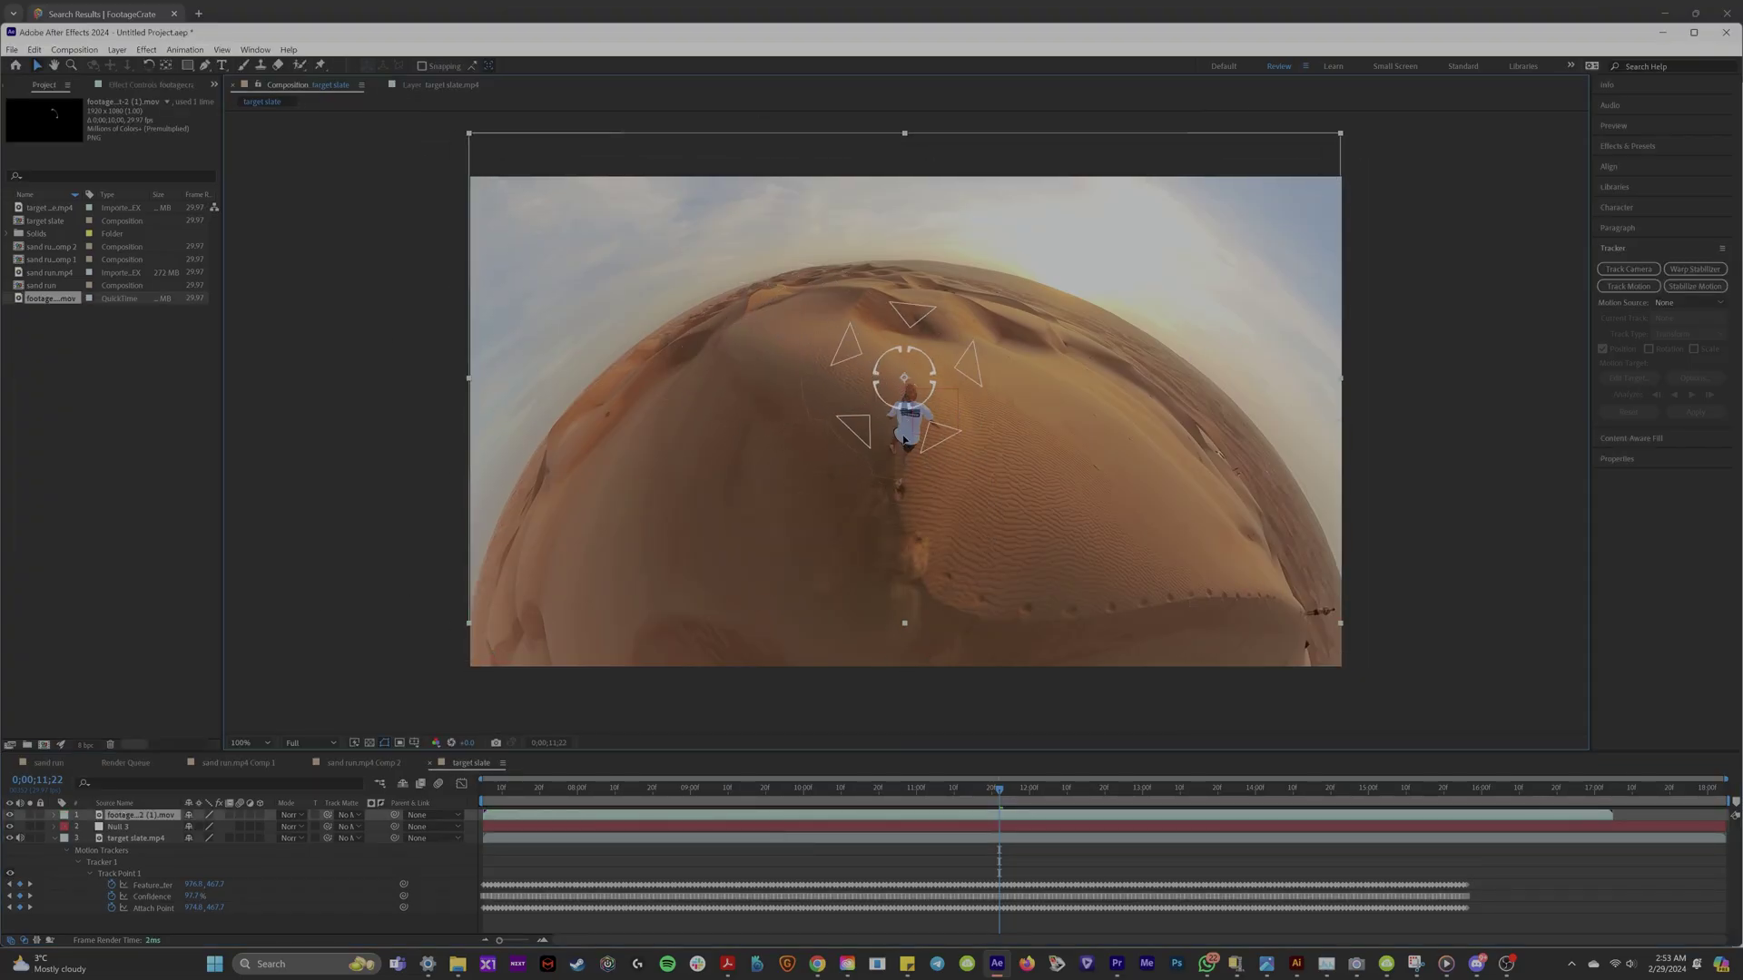
{"action": "left_click_drag", "start_coordinate": [708, 770], "coordinate": [754, 793]}
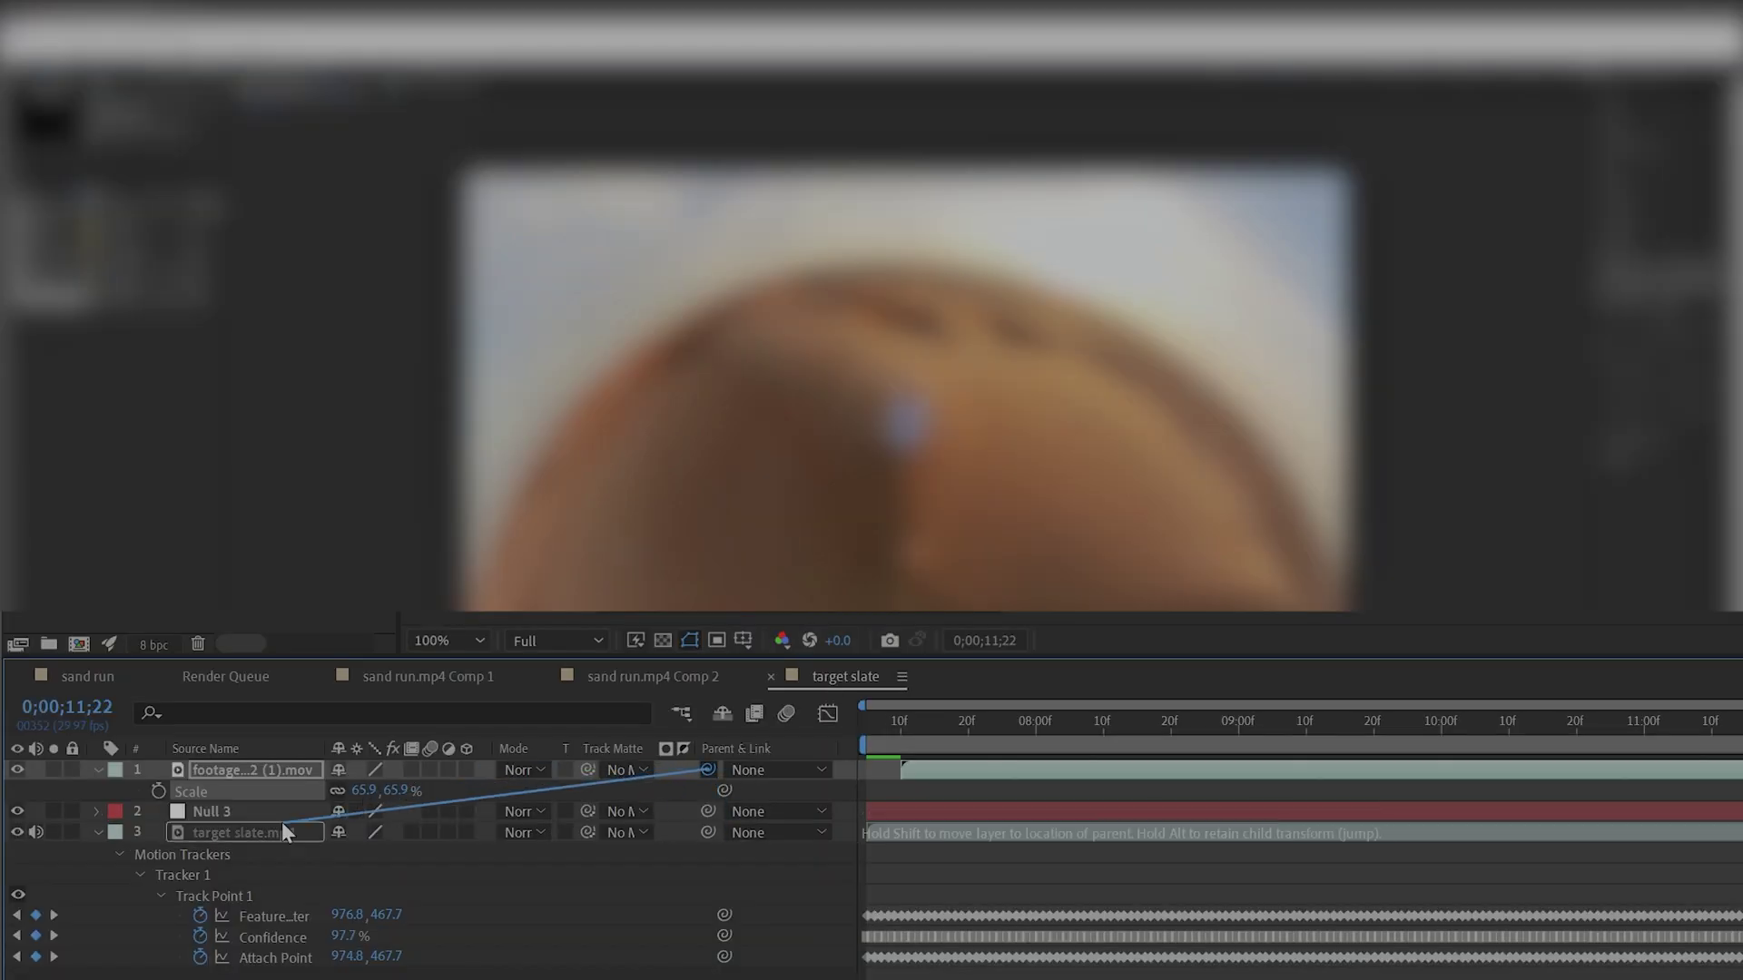
{"action": "left_click_drag", "start_coordinate": [281, 820], "coordinate": [248, 813]}
{"action": "left_click_drag", "start_coordinate": [249, 814], "coordinate": [248, 813]}
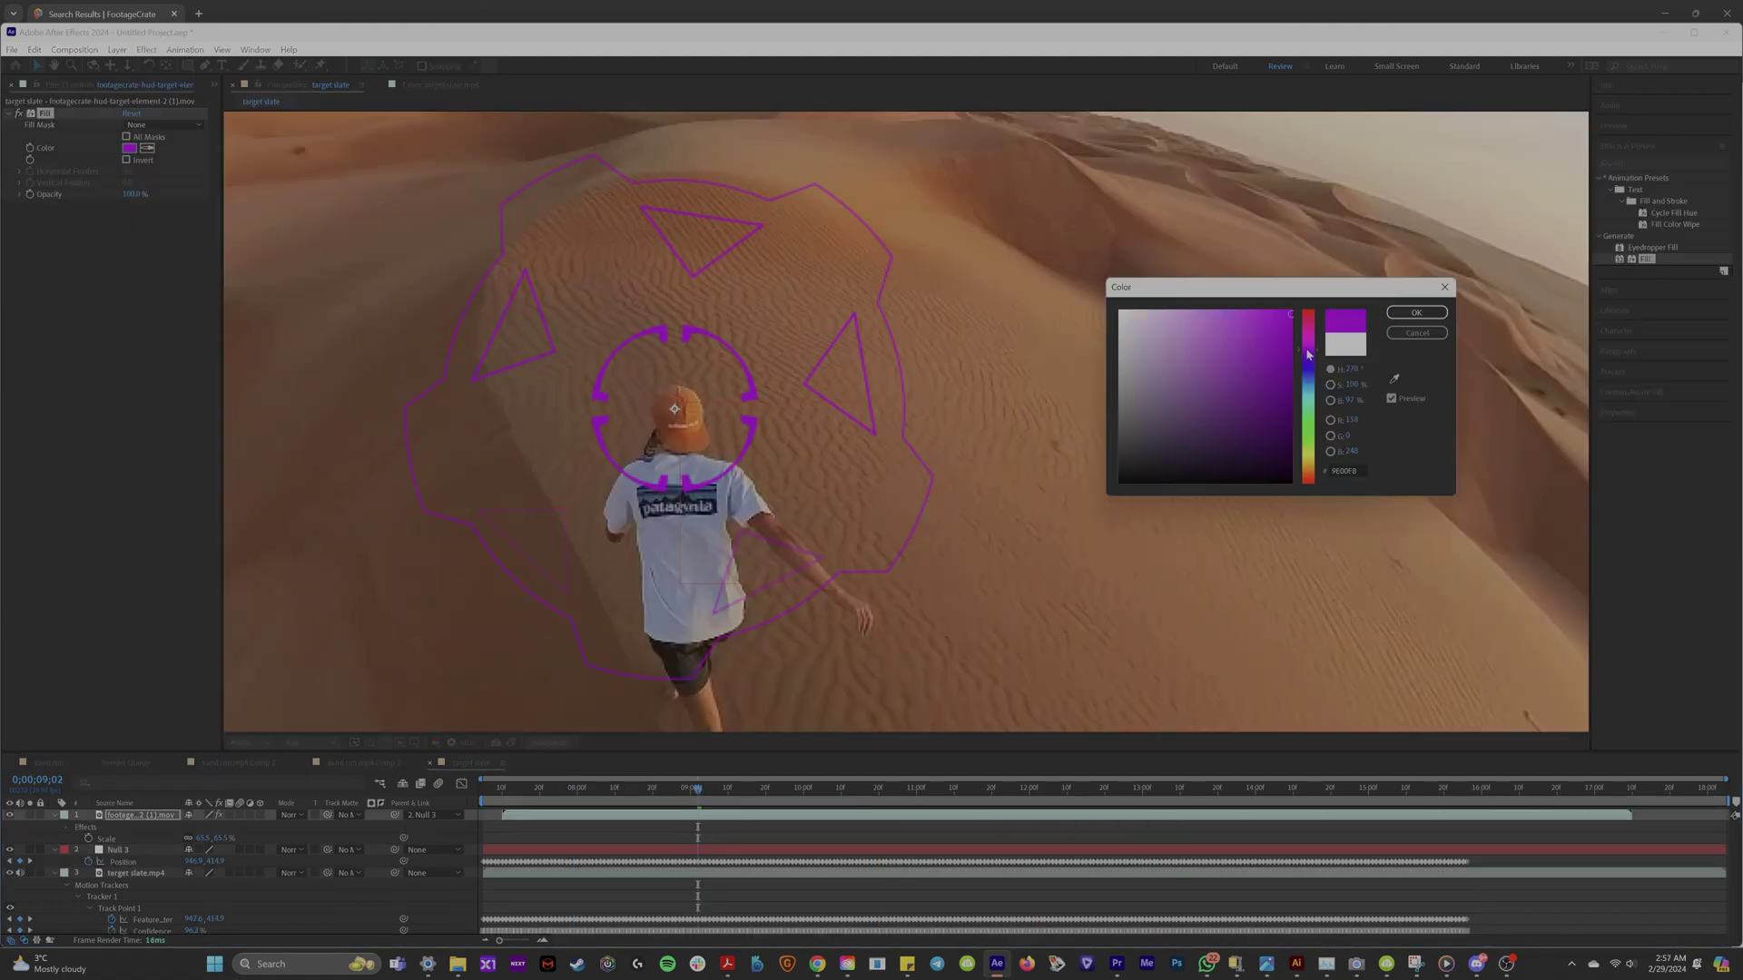
Apply the Fill effect to the HUD target element layer, recolor it to near-white and preview the result
{"action": "left_click", "coordinate": [1312, 438]}
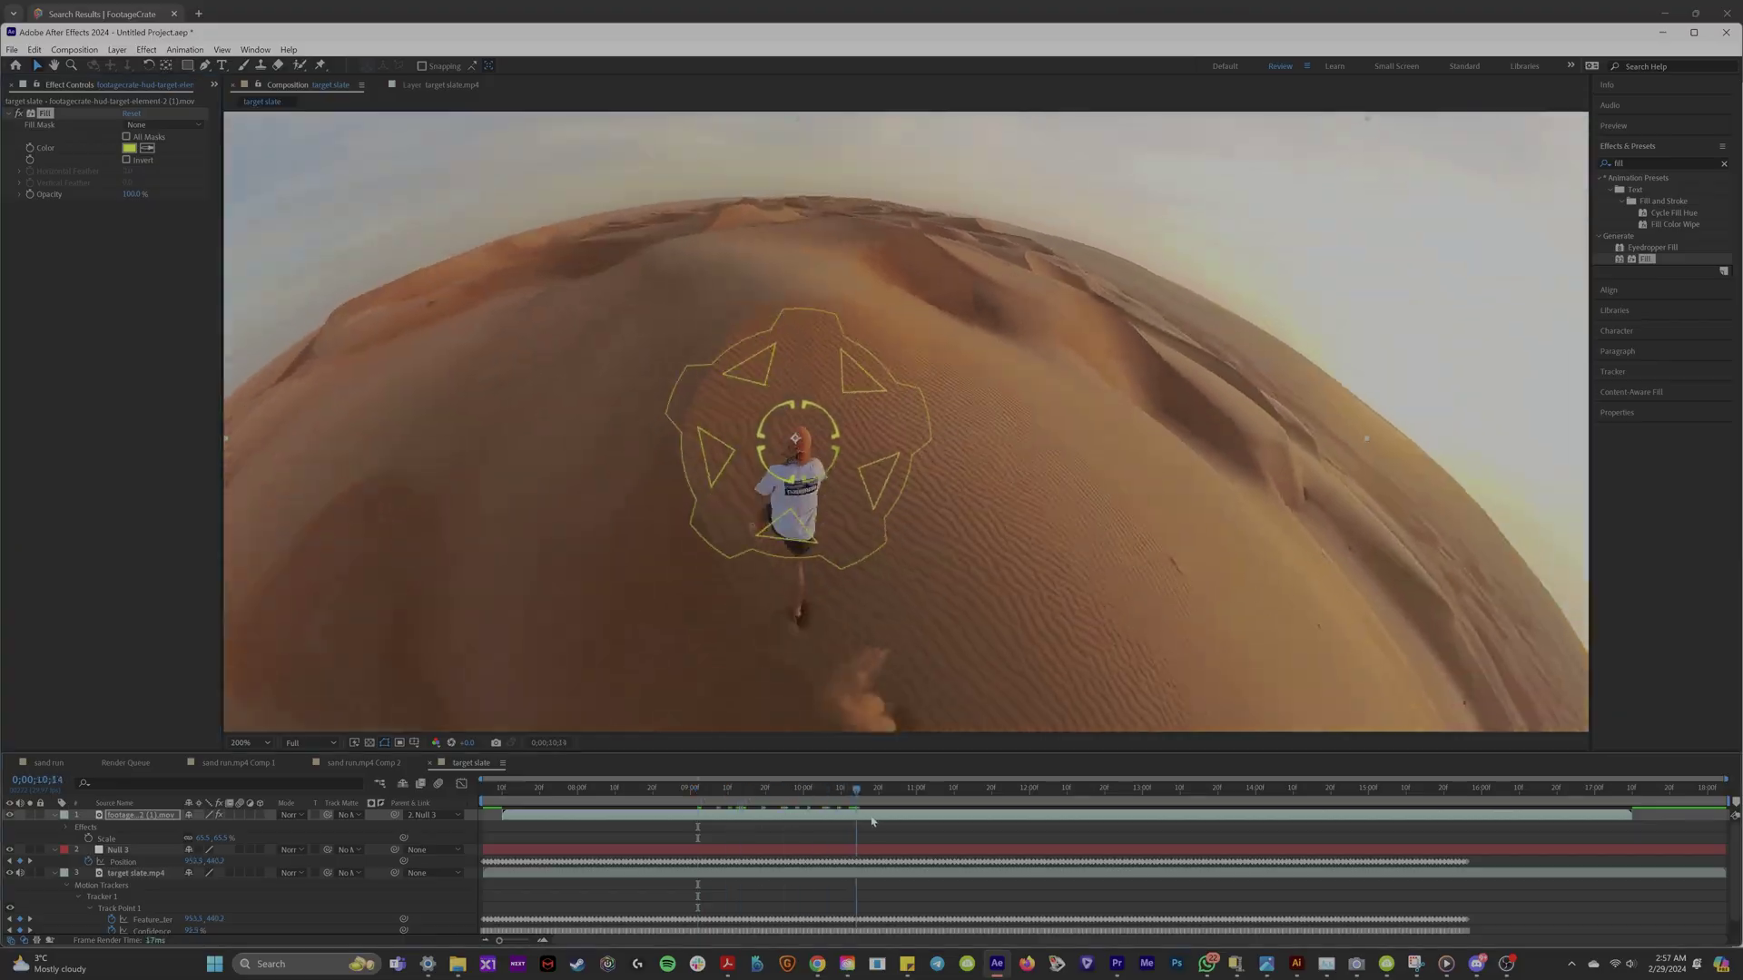
{"action": "type", "text": "fill"}
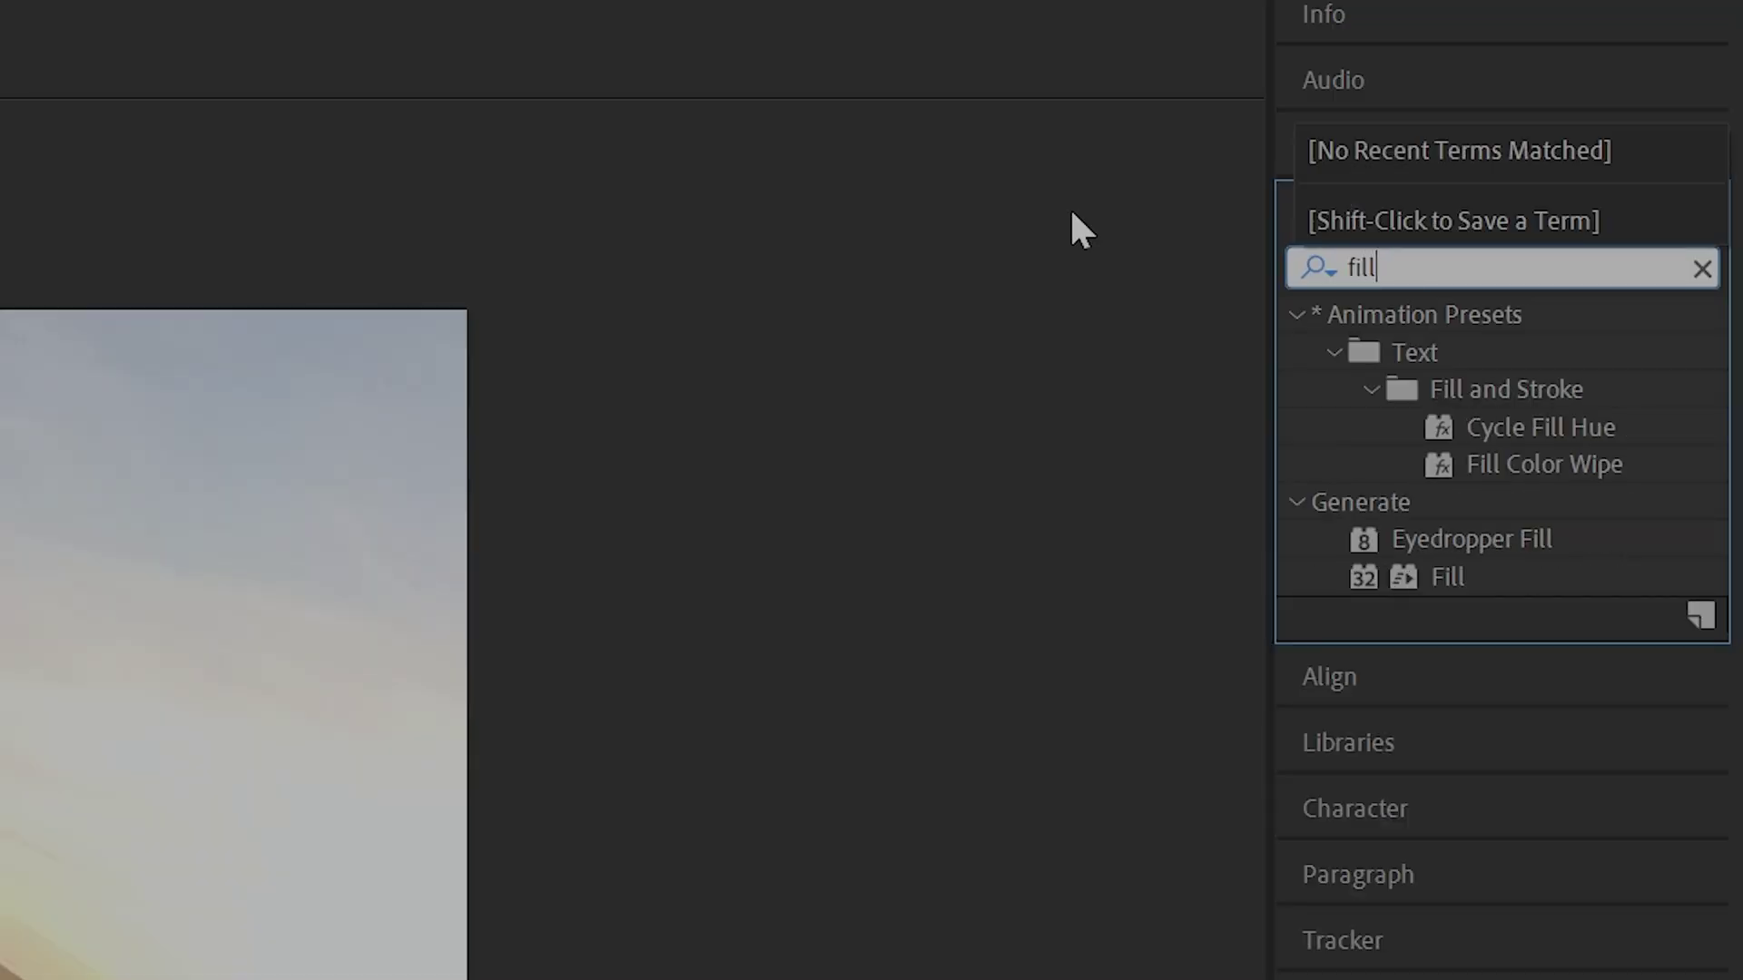
{"action": "double_click", "coordinate": [1442, 578]}
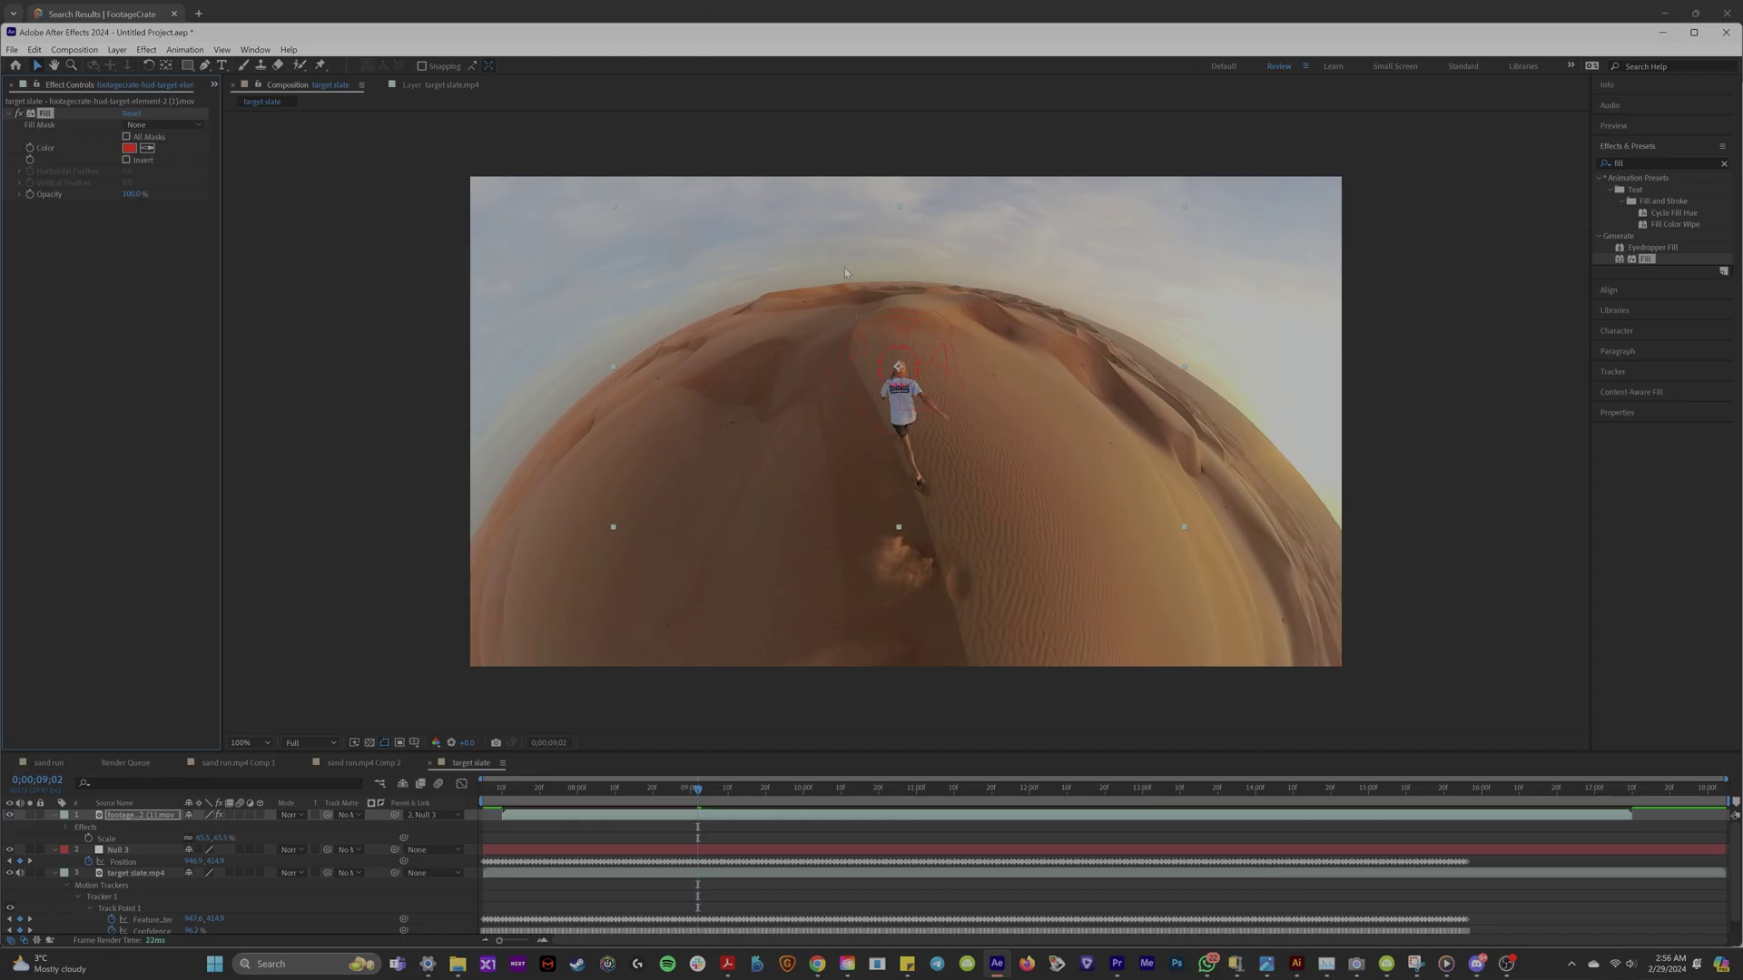
{"action": "left_click", "coordinate": [128, 150]}
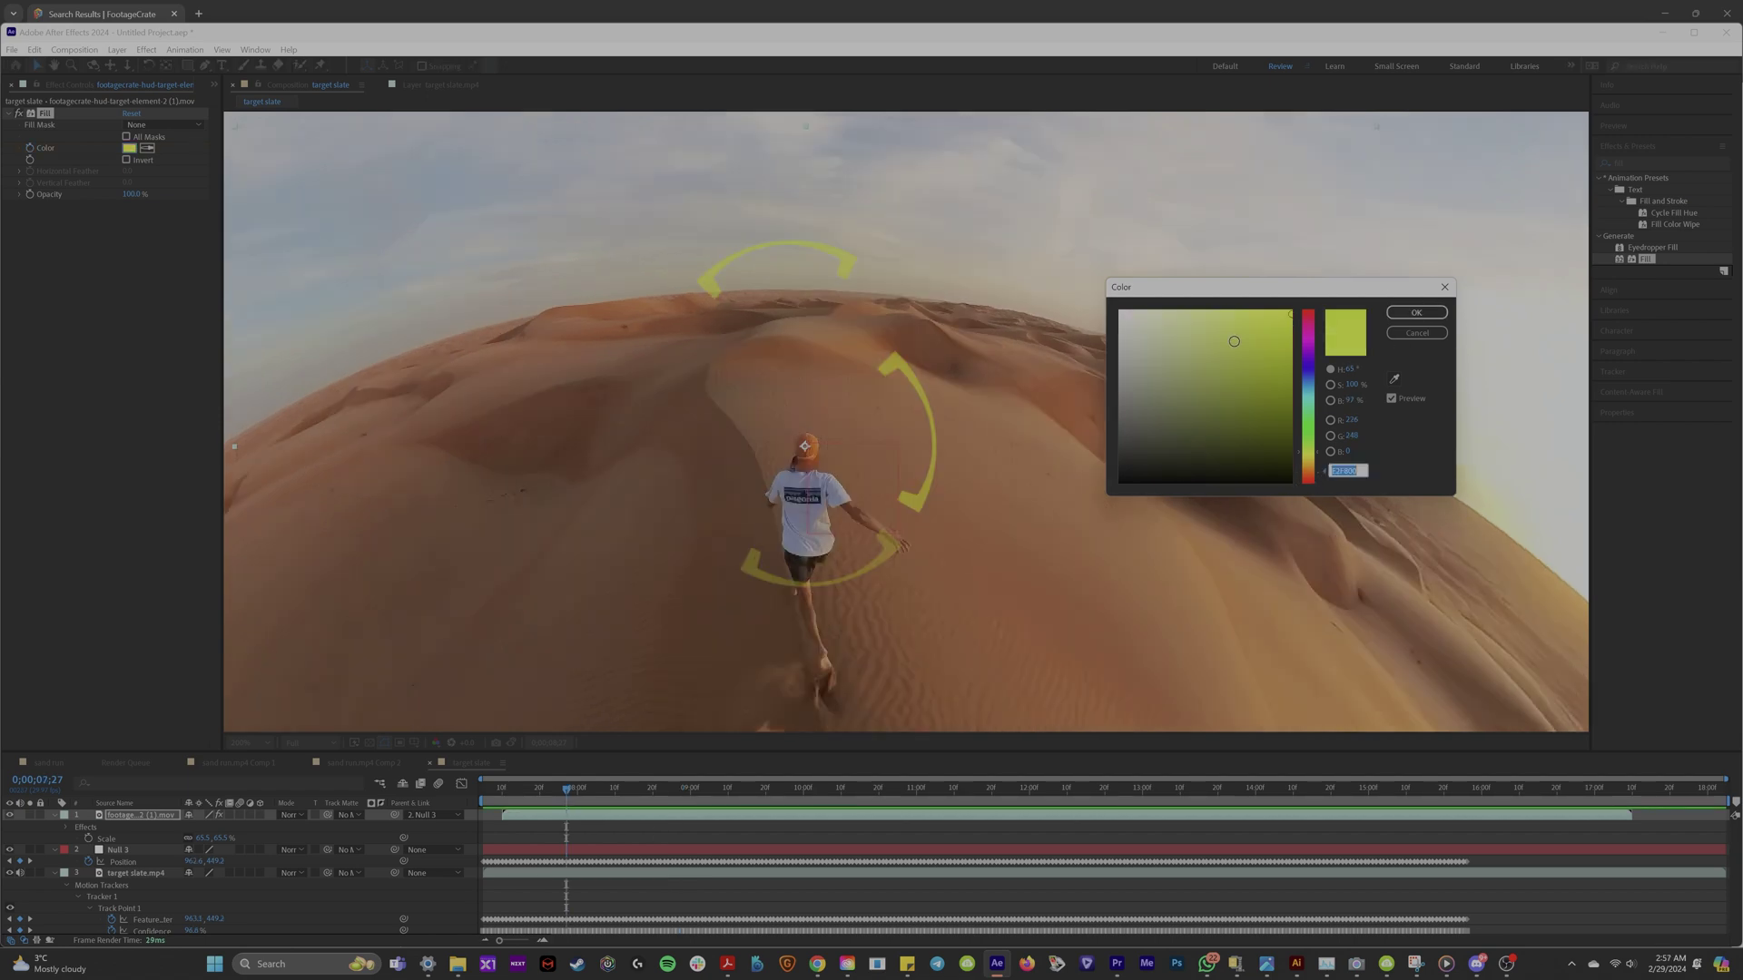
{"action": "left_click", "coordinate": [1415, 317]}
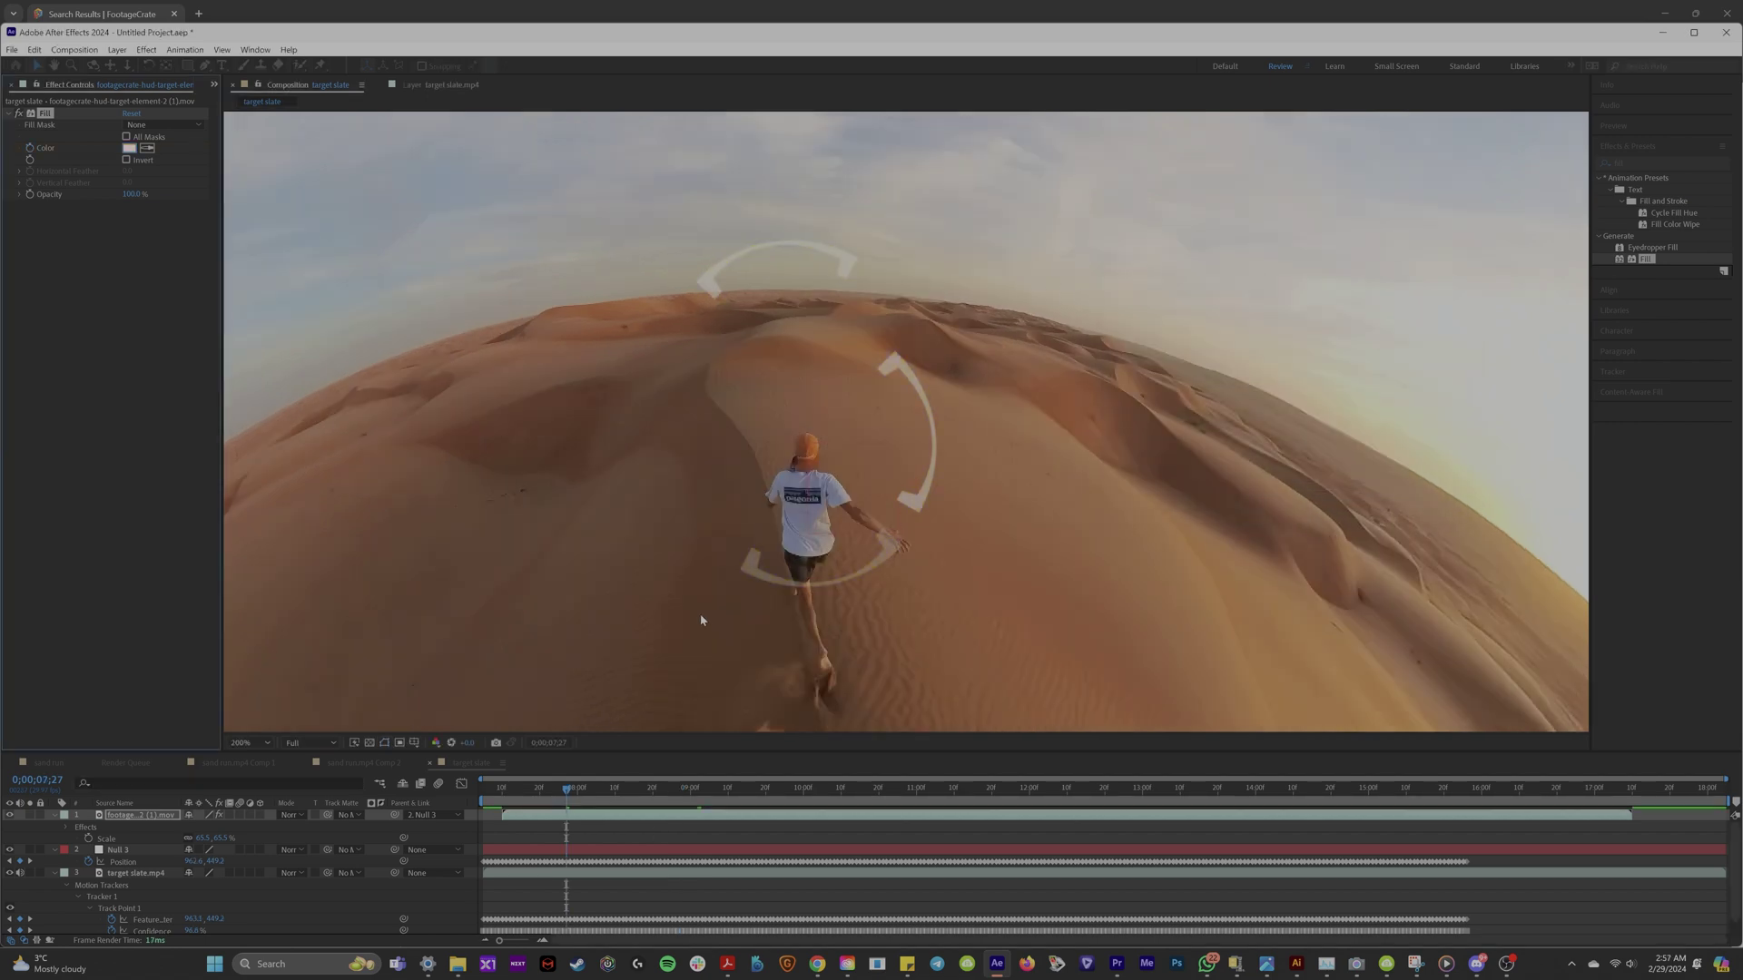
{"action": "key", "text": "space"}
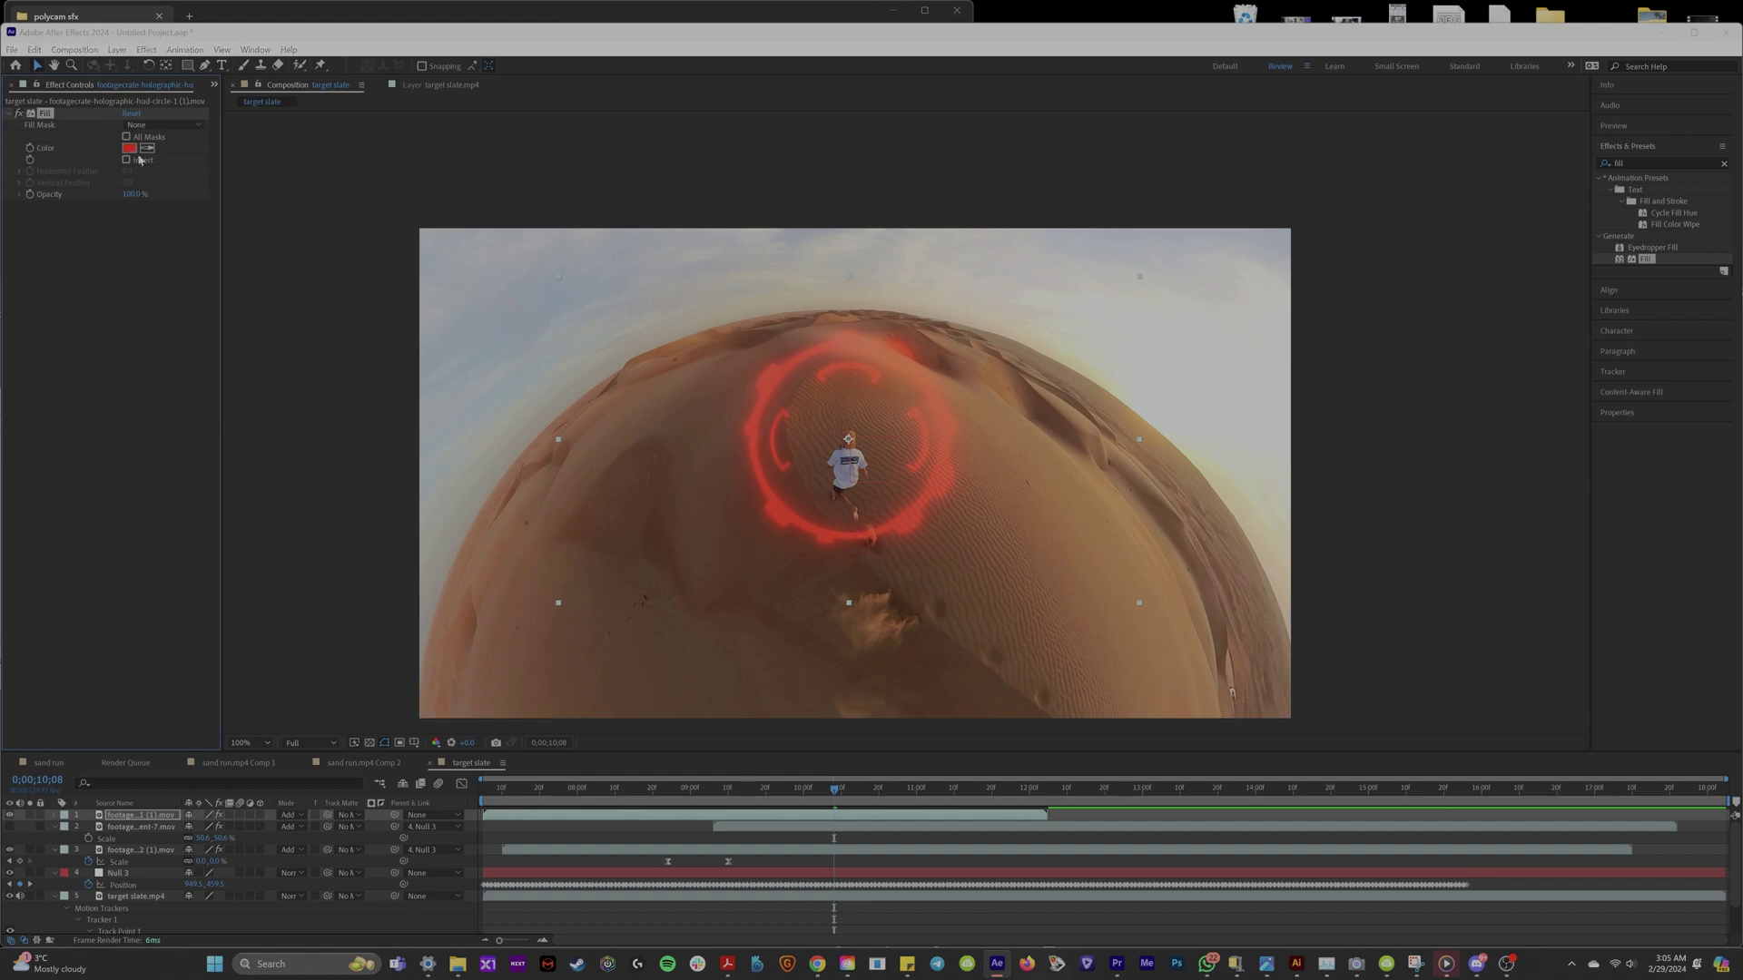
Adjust the Fill color of the holographic HUD circle layer
{"action": "left_click", "coordinate": [129, 148]}
{"action": "left_click_drag", "start_coordinate": [1196, 329], "coordinate": [1189, 299]}
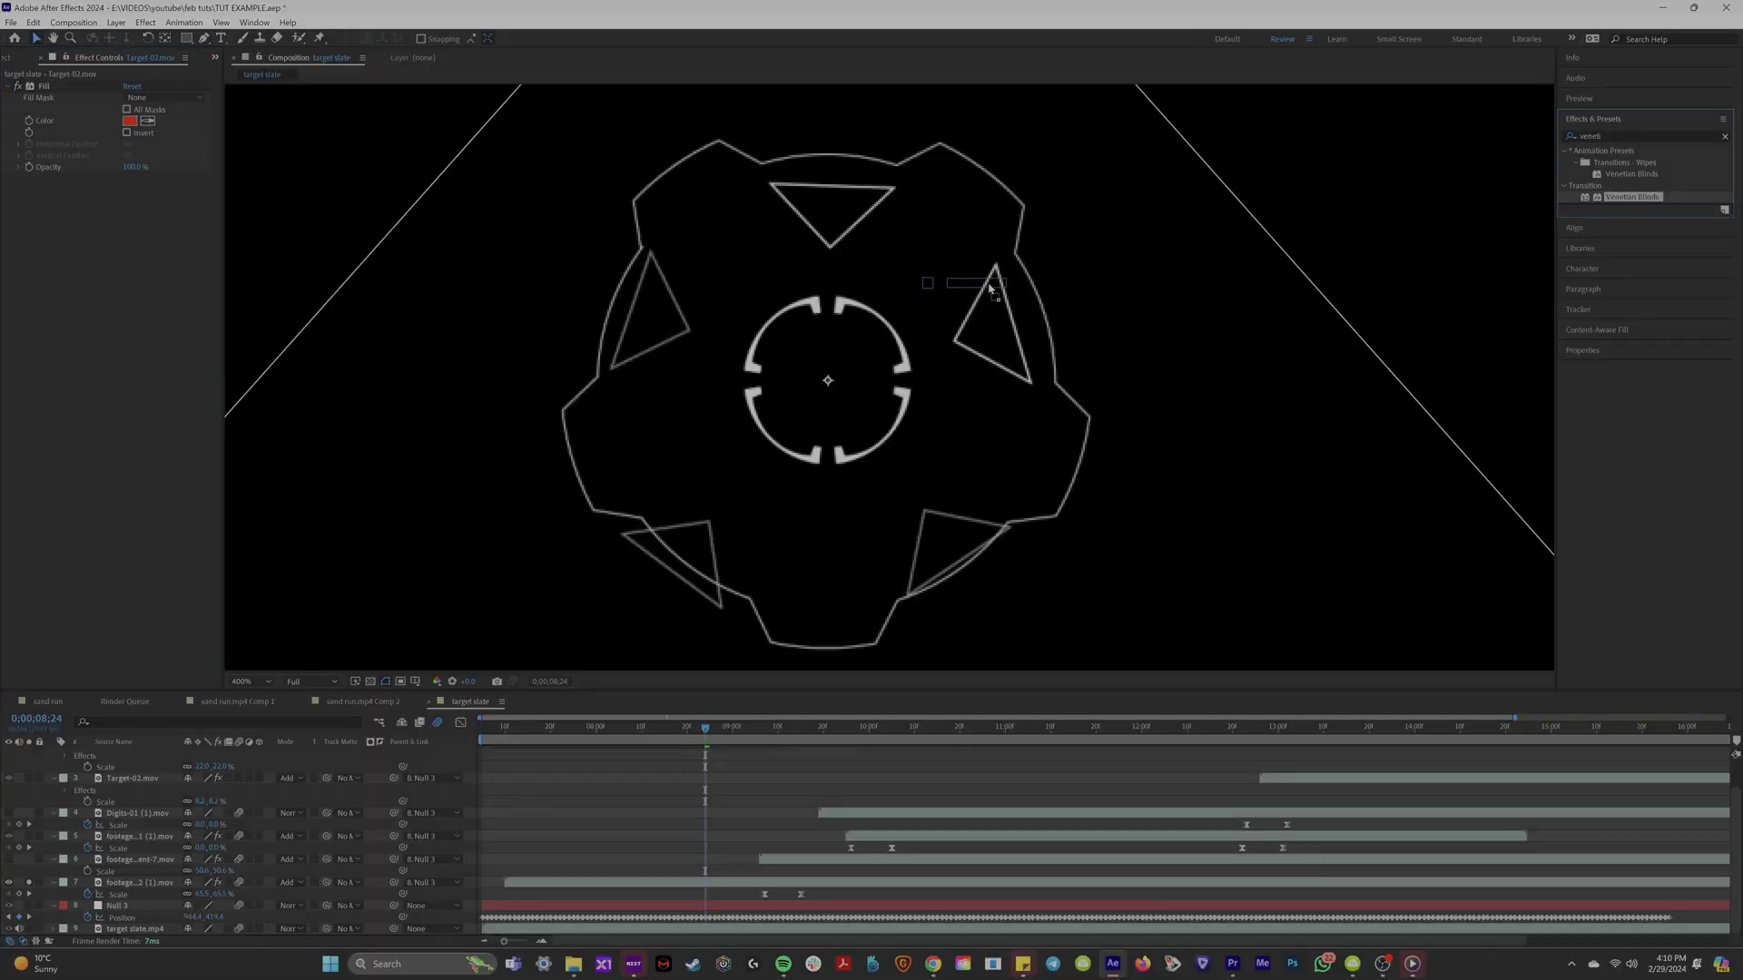
Apply the Venetian Blinds effect to the HUD target element layer
{"action": "left_click_drag", "start_coordinate": [989, 289], "coordinate": [989, 288]}
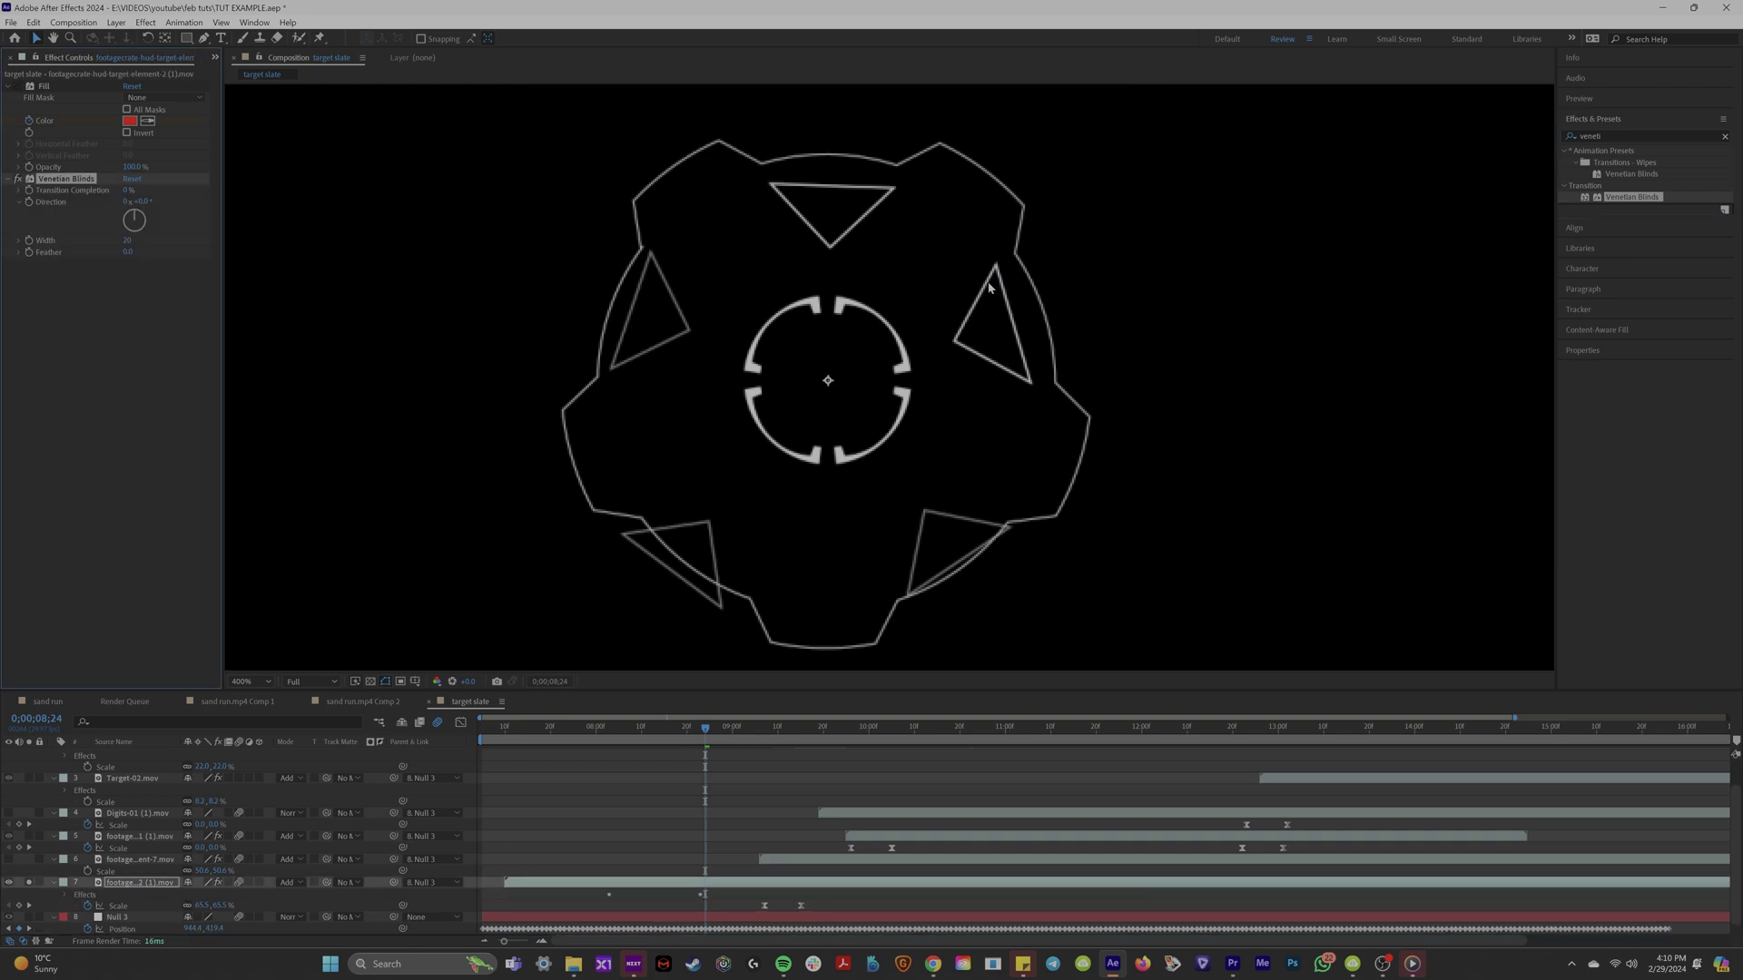
{"action": "scroll", "coordinate": [934, 404], "scroll_direction": "up", "scroll_amount": 1}
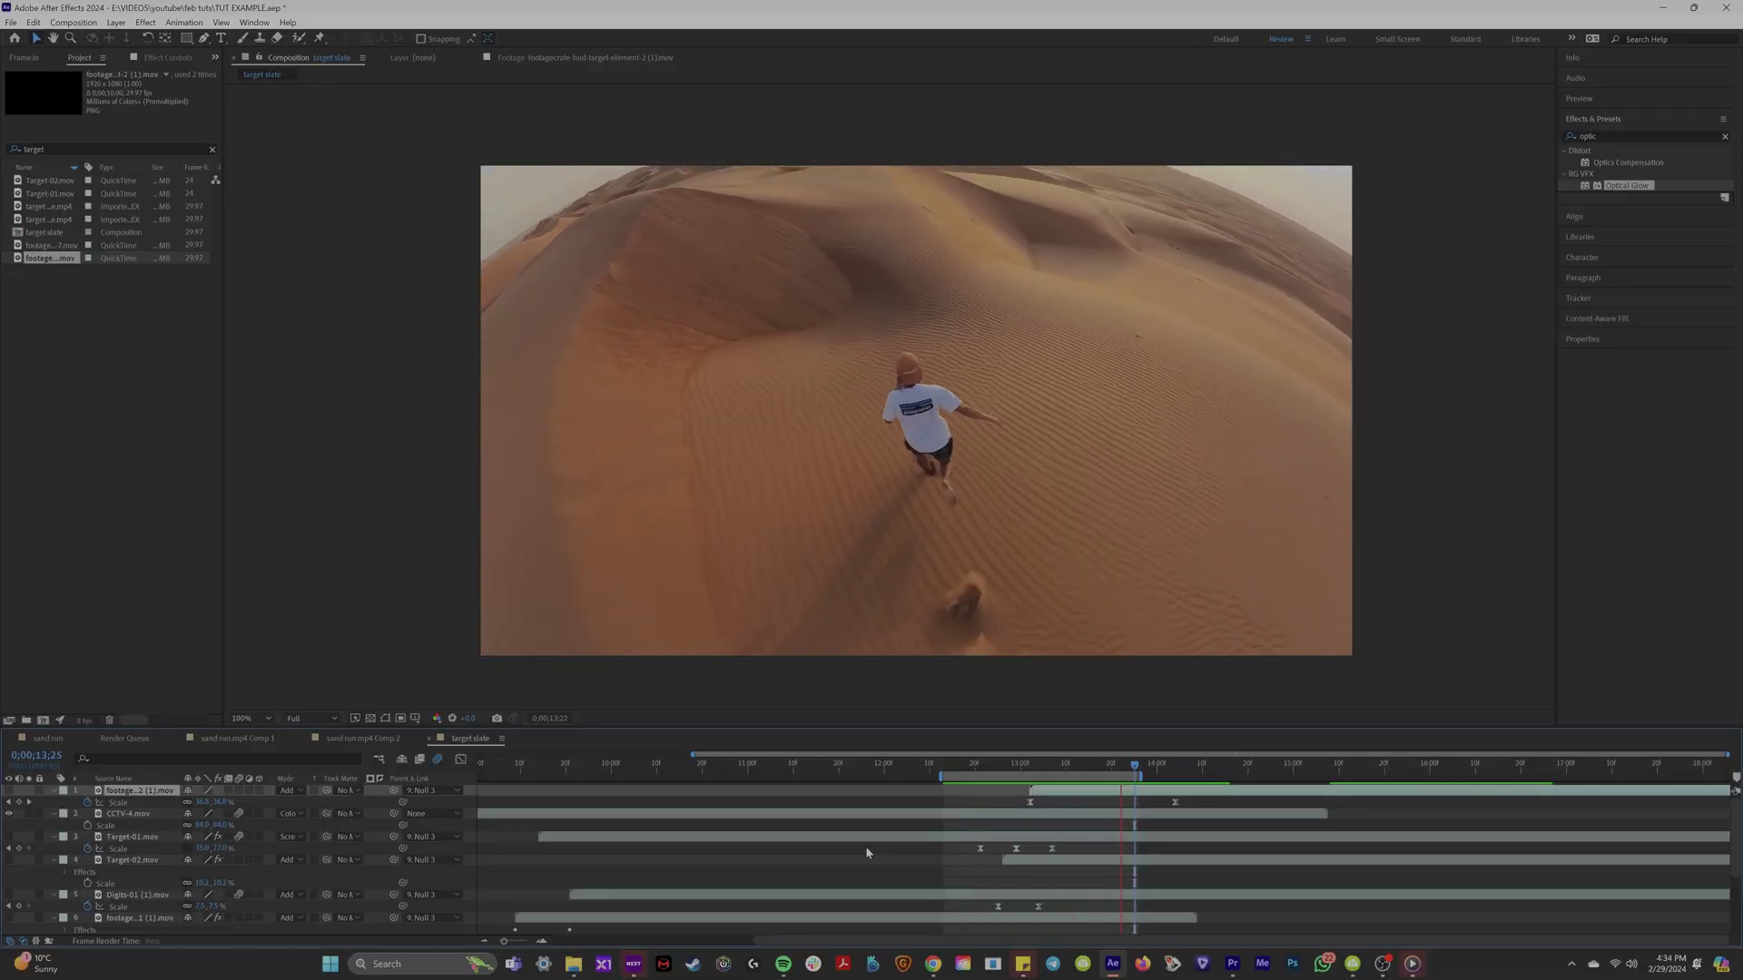
Review the scale animation of the Target-01 layer by playing and scrubbing through it
{"action": "key", "text": "space"}
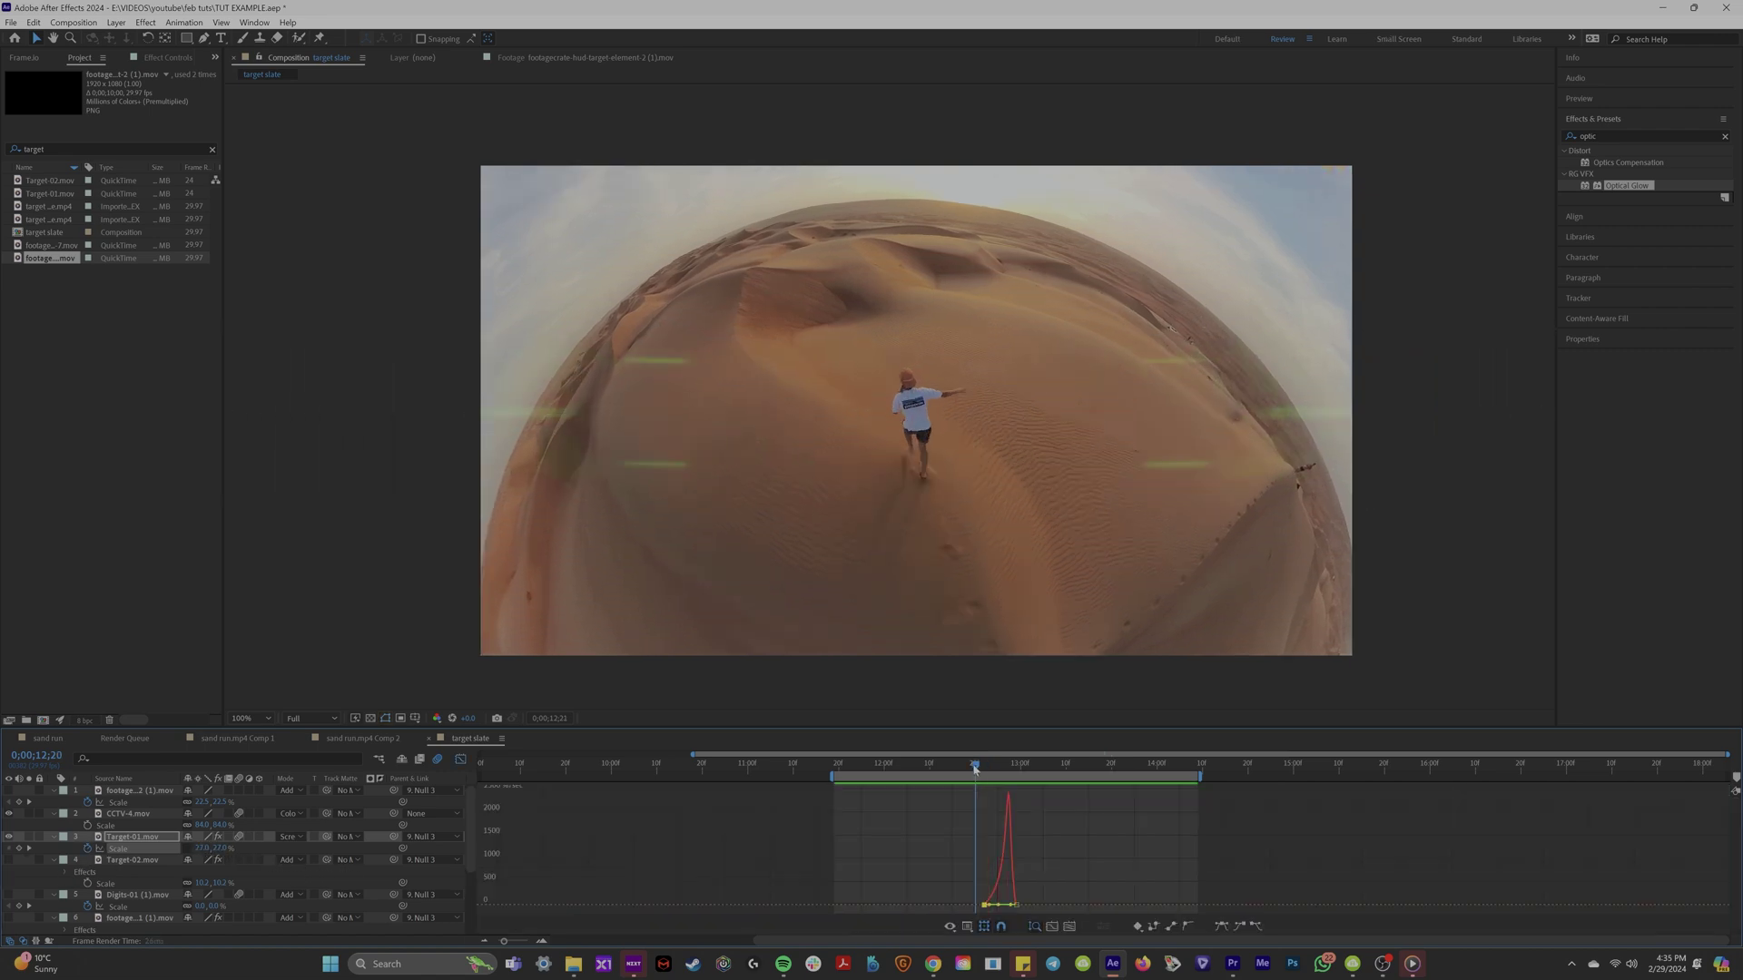
{"action": "left_click_drag", "start_coordinate": [974, 768], "coordinate": [931, 769]}
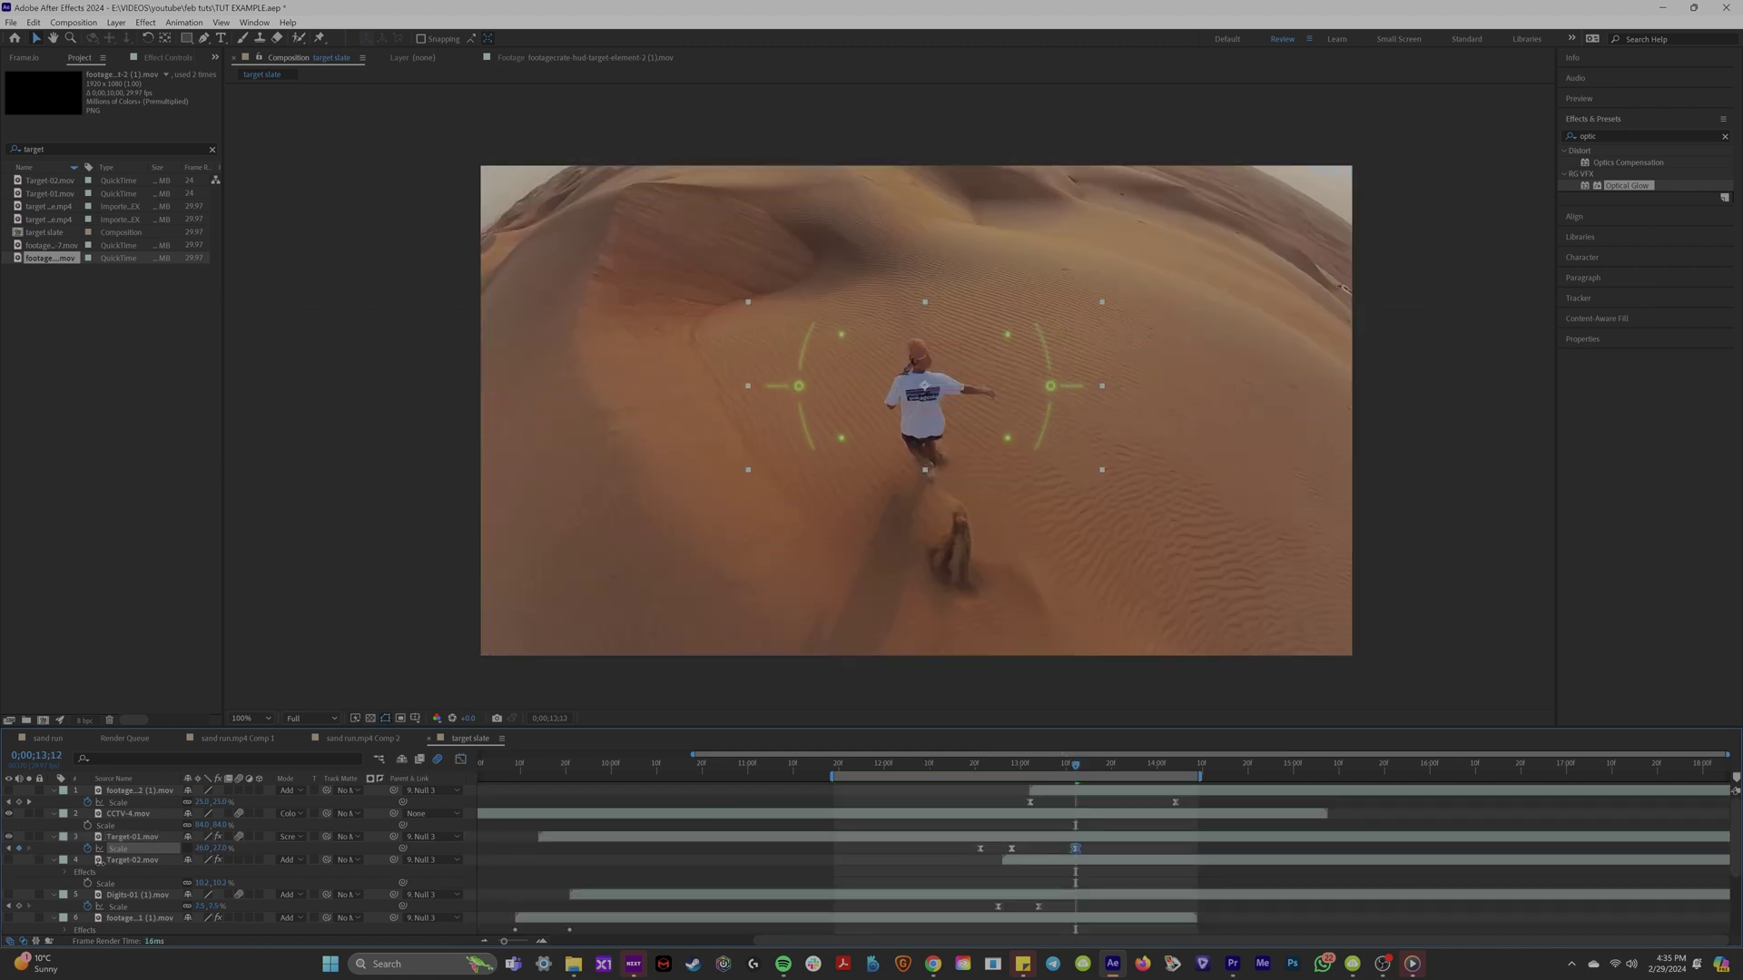
{"action": "left_click", "coordinate": [978, 769]}
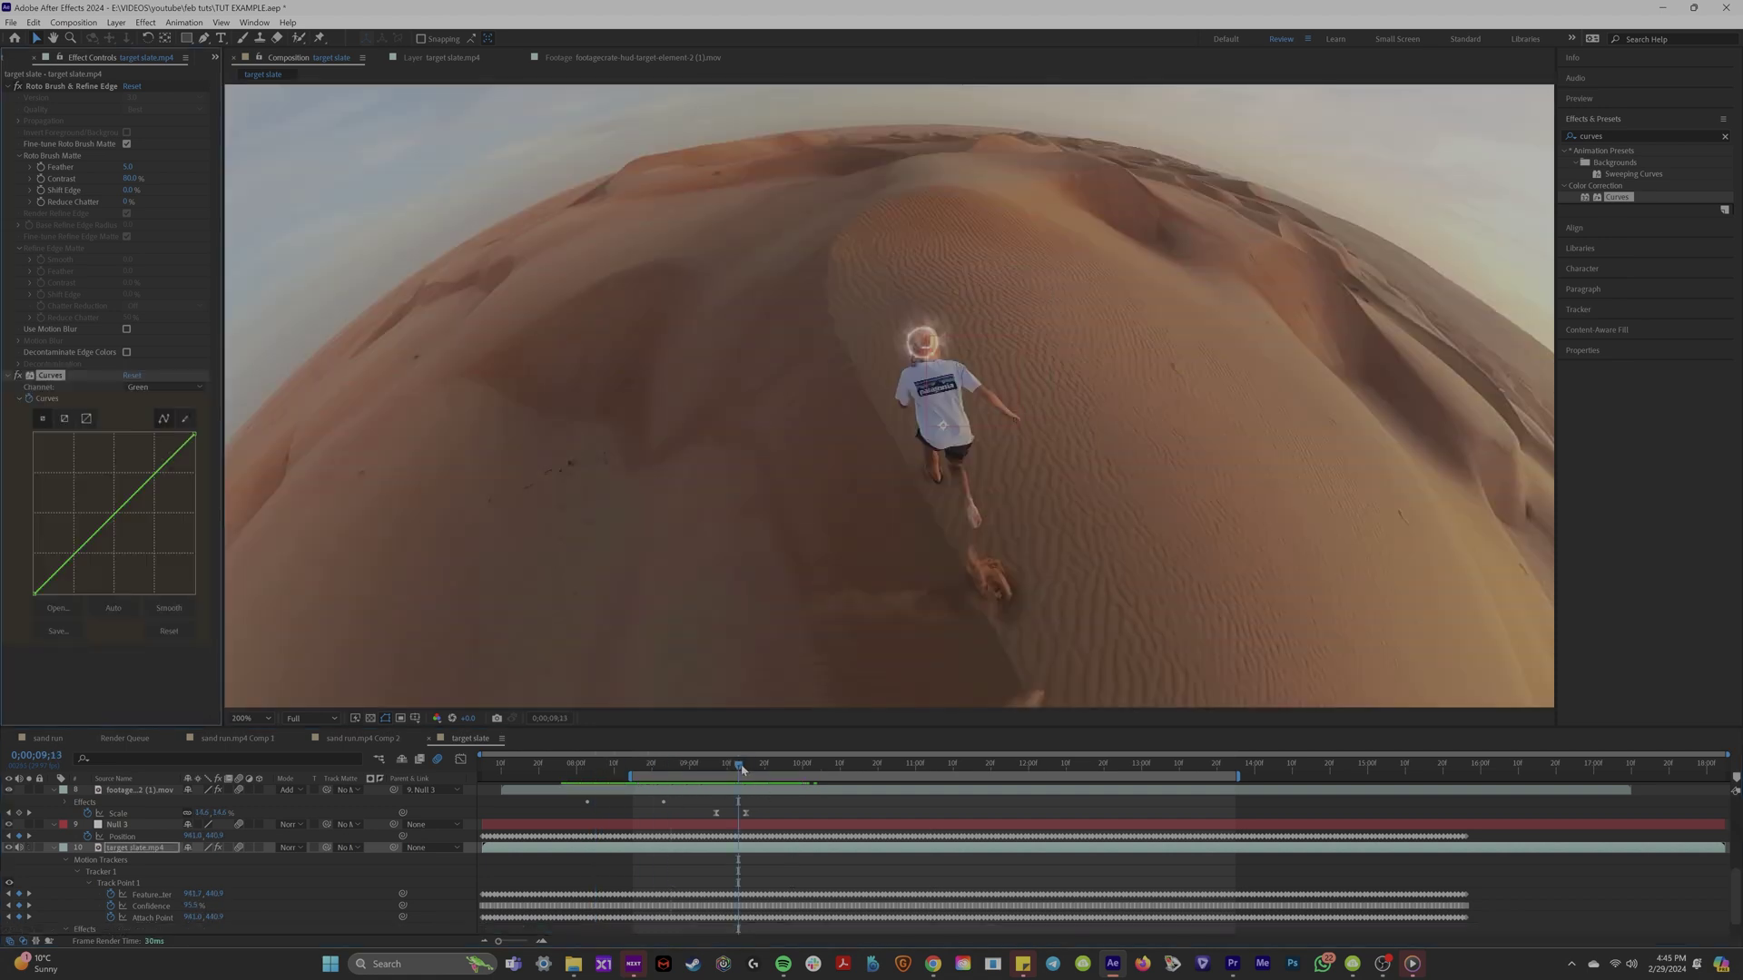
Move slightly past 0;00;09;13 and open the channel choices of the Curves effect on the target slate.mp4 layer
{"action": "left_click_drag", "start_coordinate": [741, 770], "coordinate": [758, 768]}
{"action": "left_click", "coordinate": [160, 388]}
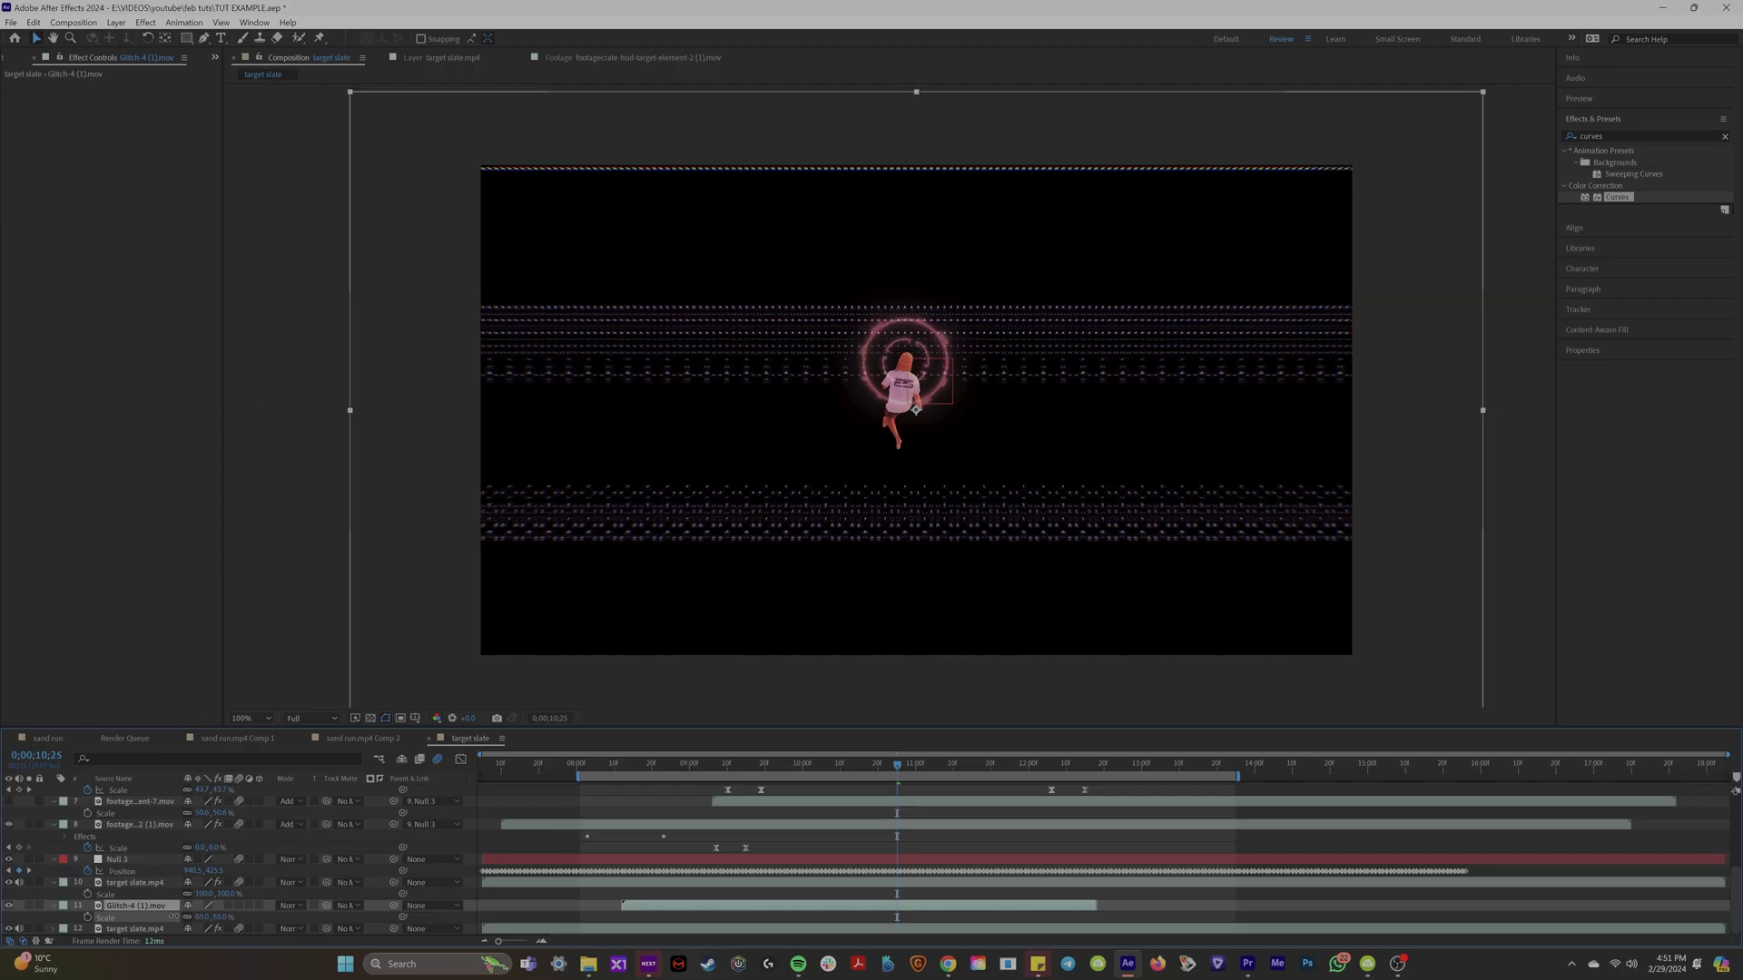
Reposition the Glitch-4 layer, parent it to Null 3, and check the overlay up close on the runner around 0;00;10;04
{"action": "left_click_drag", "start_coordinate": [831, 522], "coordinate": [823, 503]}
{"action": "left_click_drag", "start_coordinate": [393, 906], "coordinate": [383, 919]}
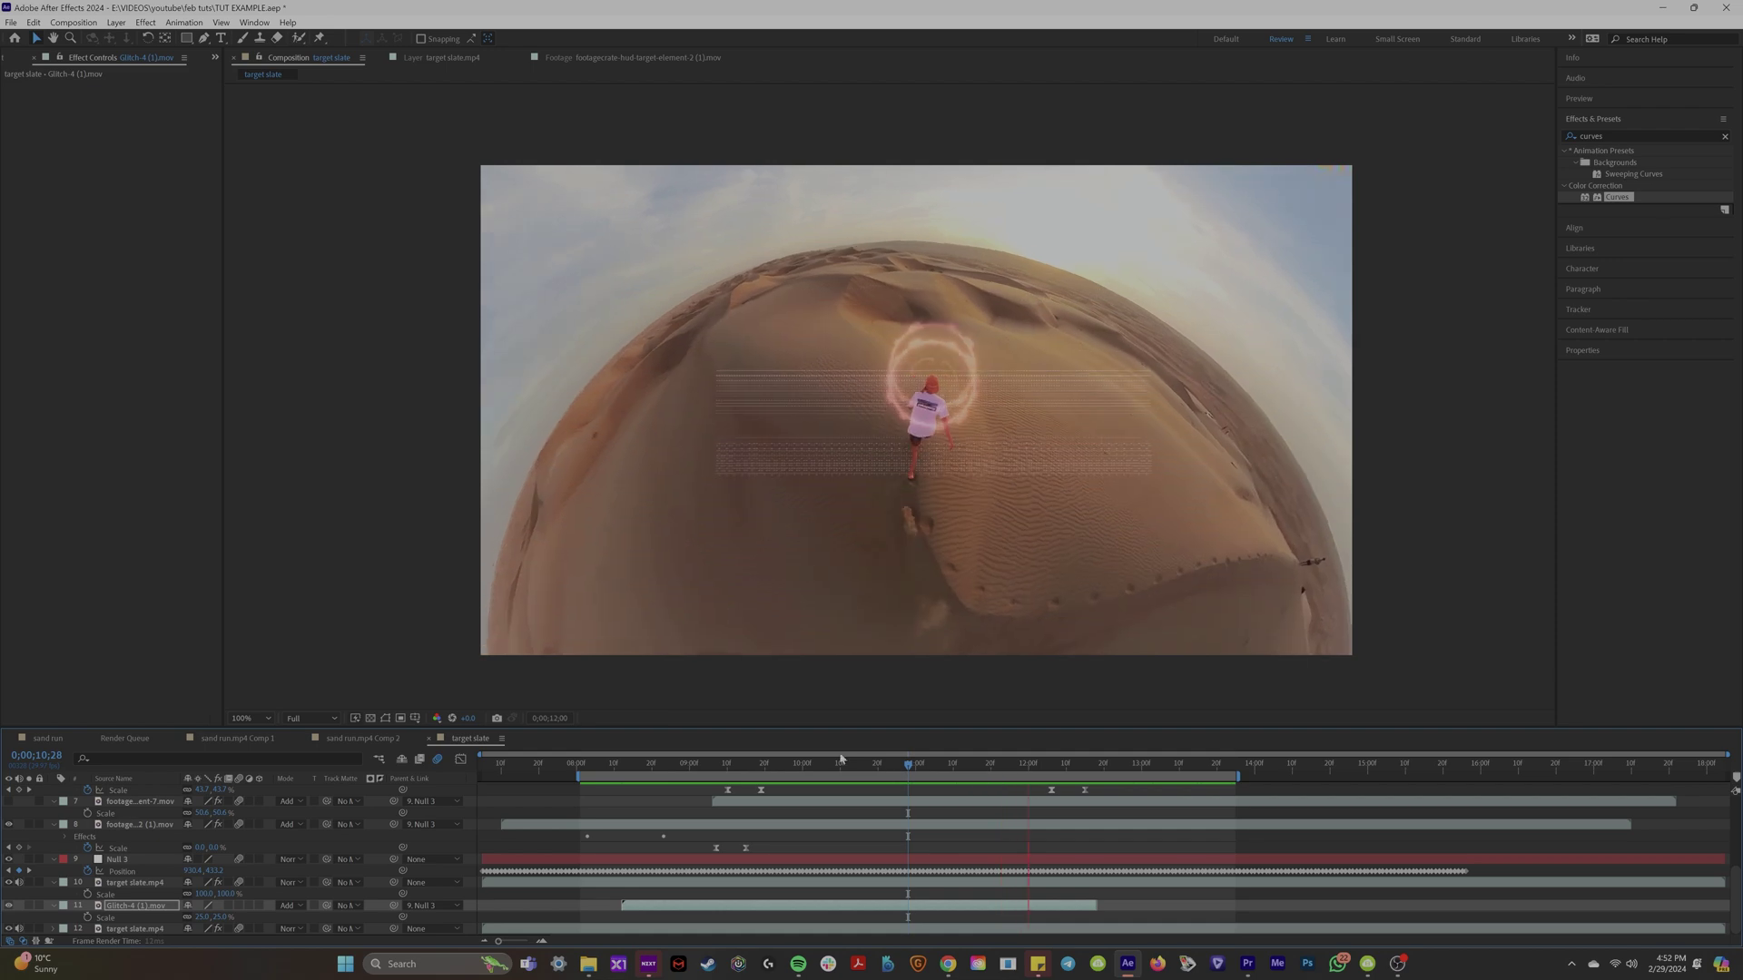
{"action": "left_click", "coordinate": [820, 767]}
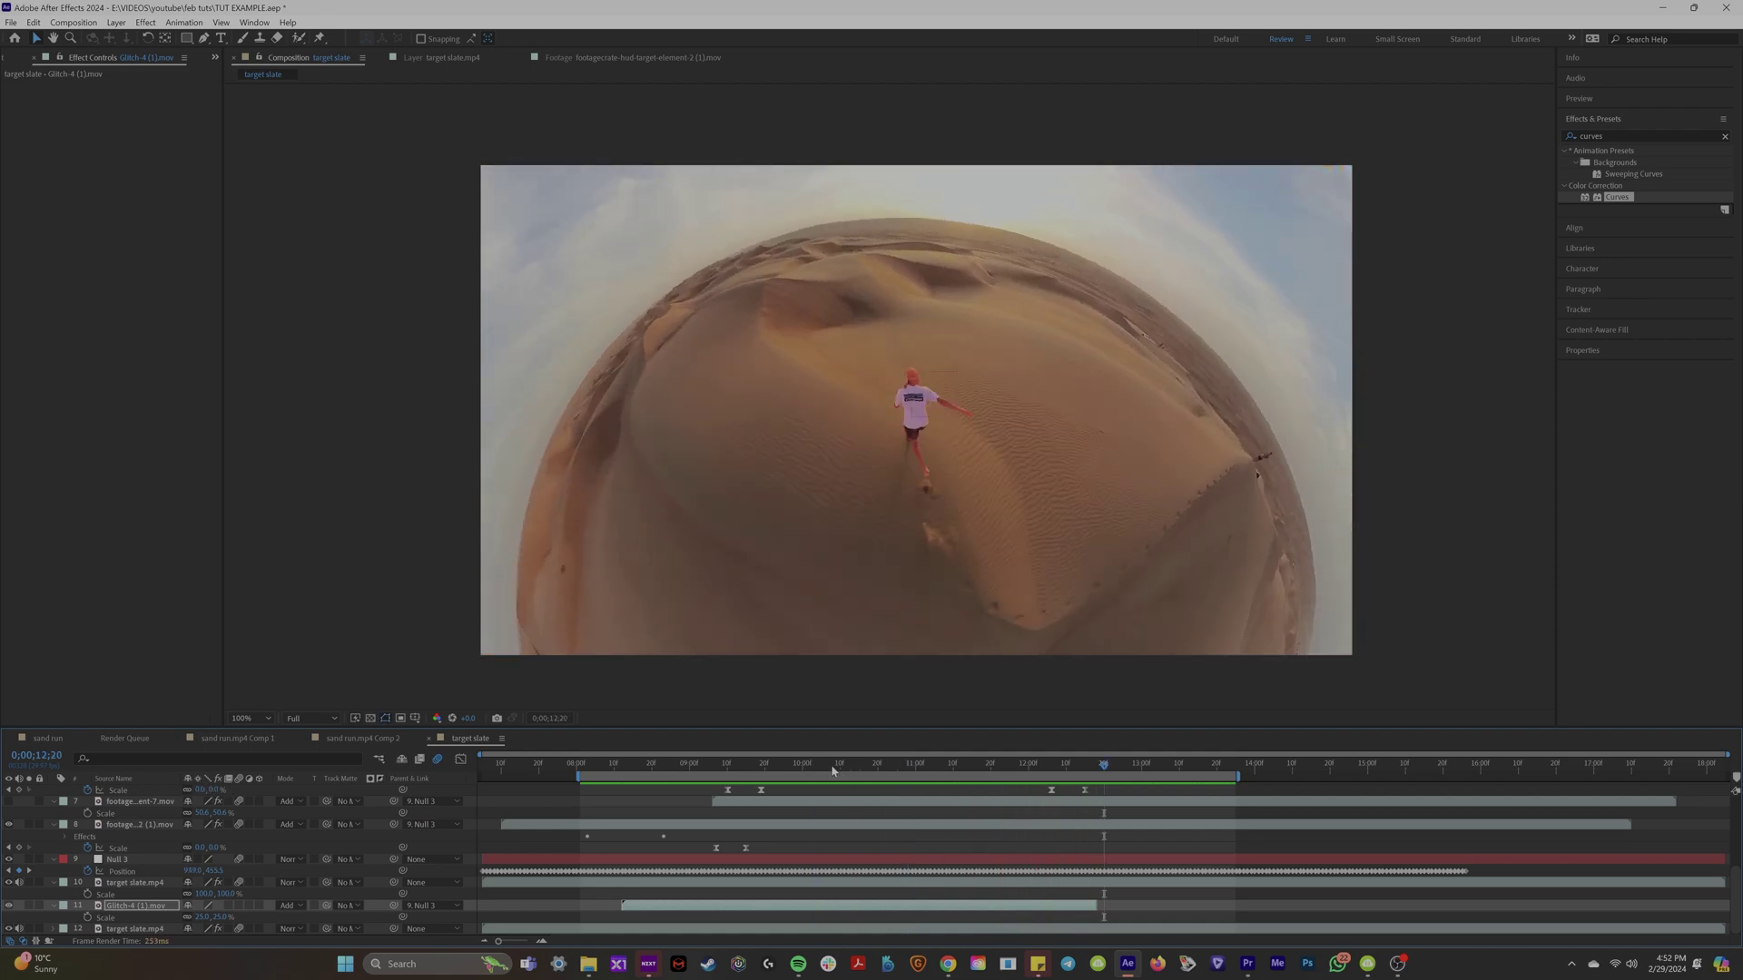
{"action": "left_click", "coordinate": [848, 767]}
{"action": "key", "text": "period"}
{"action": "key", "text": "period"}
{"action": "left_click", "coordinate": [817, 767]}
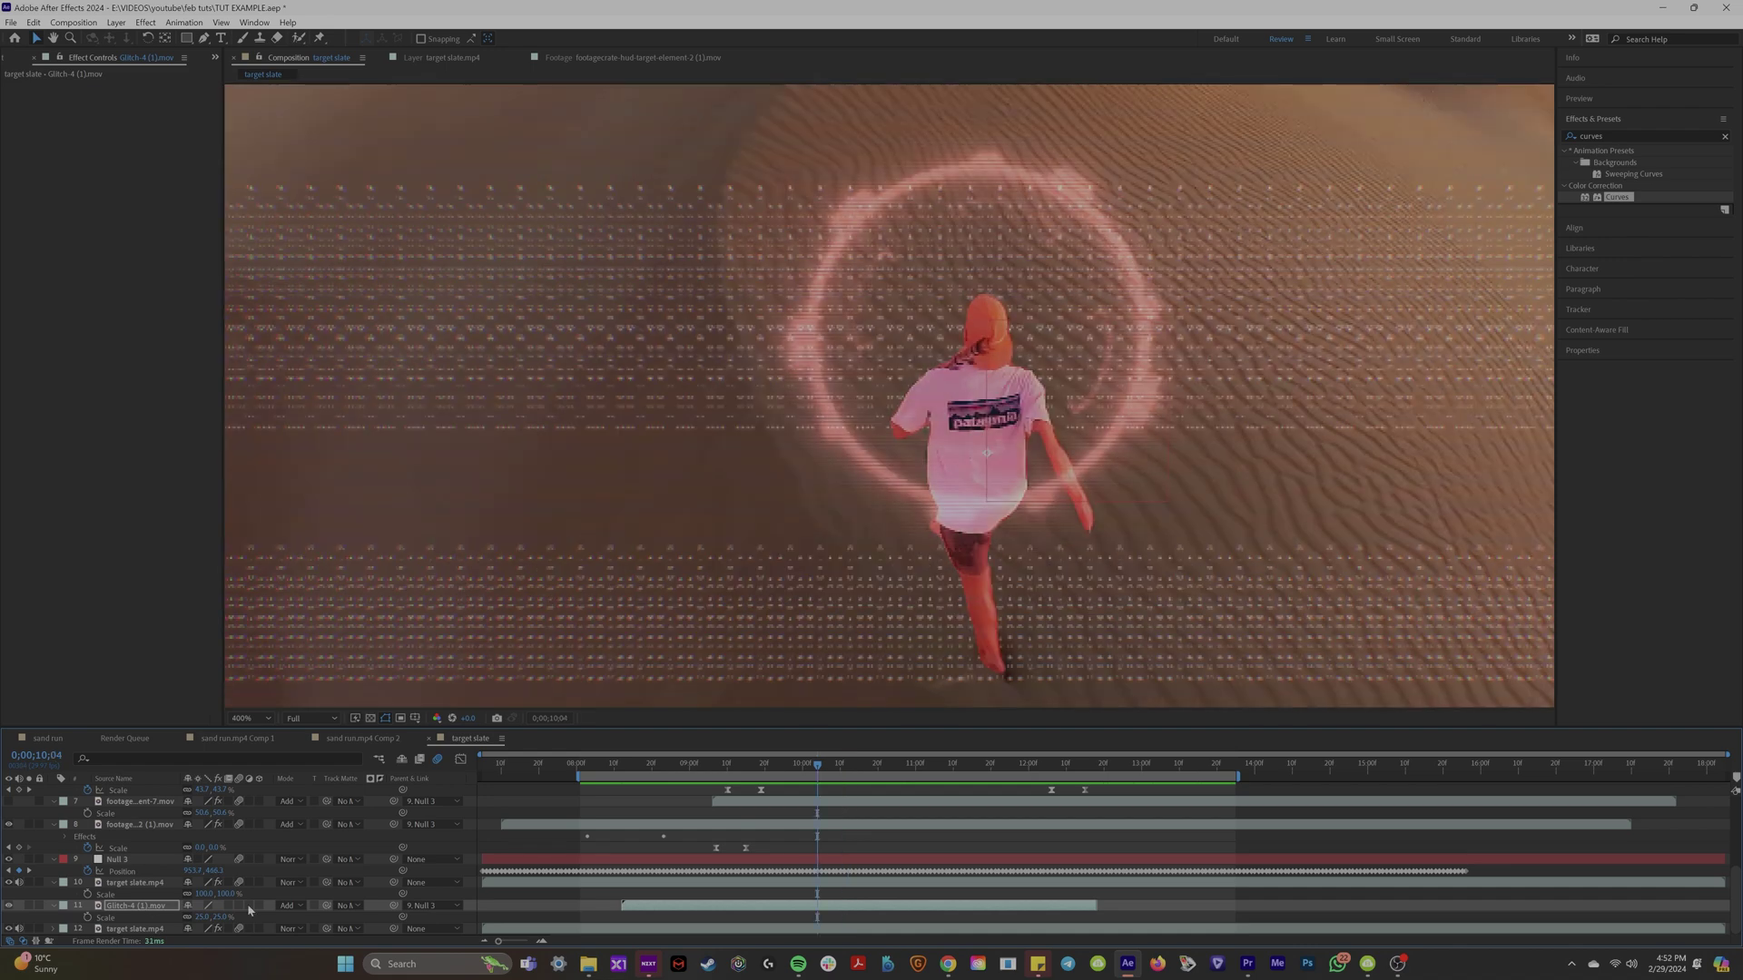
Apply the Find Edges effect to the target slate.mp4 layer and enable Invert
{"action": "left_click_drag", "start_coordinate": [144, 888], "coordinate": [142, 889]}
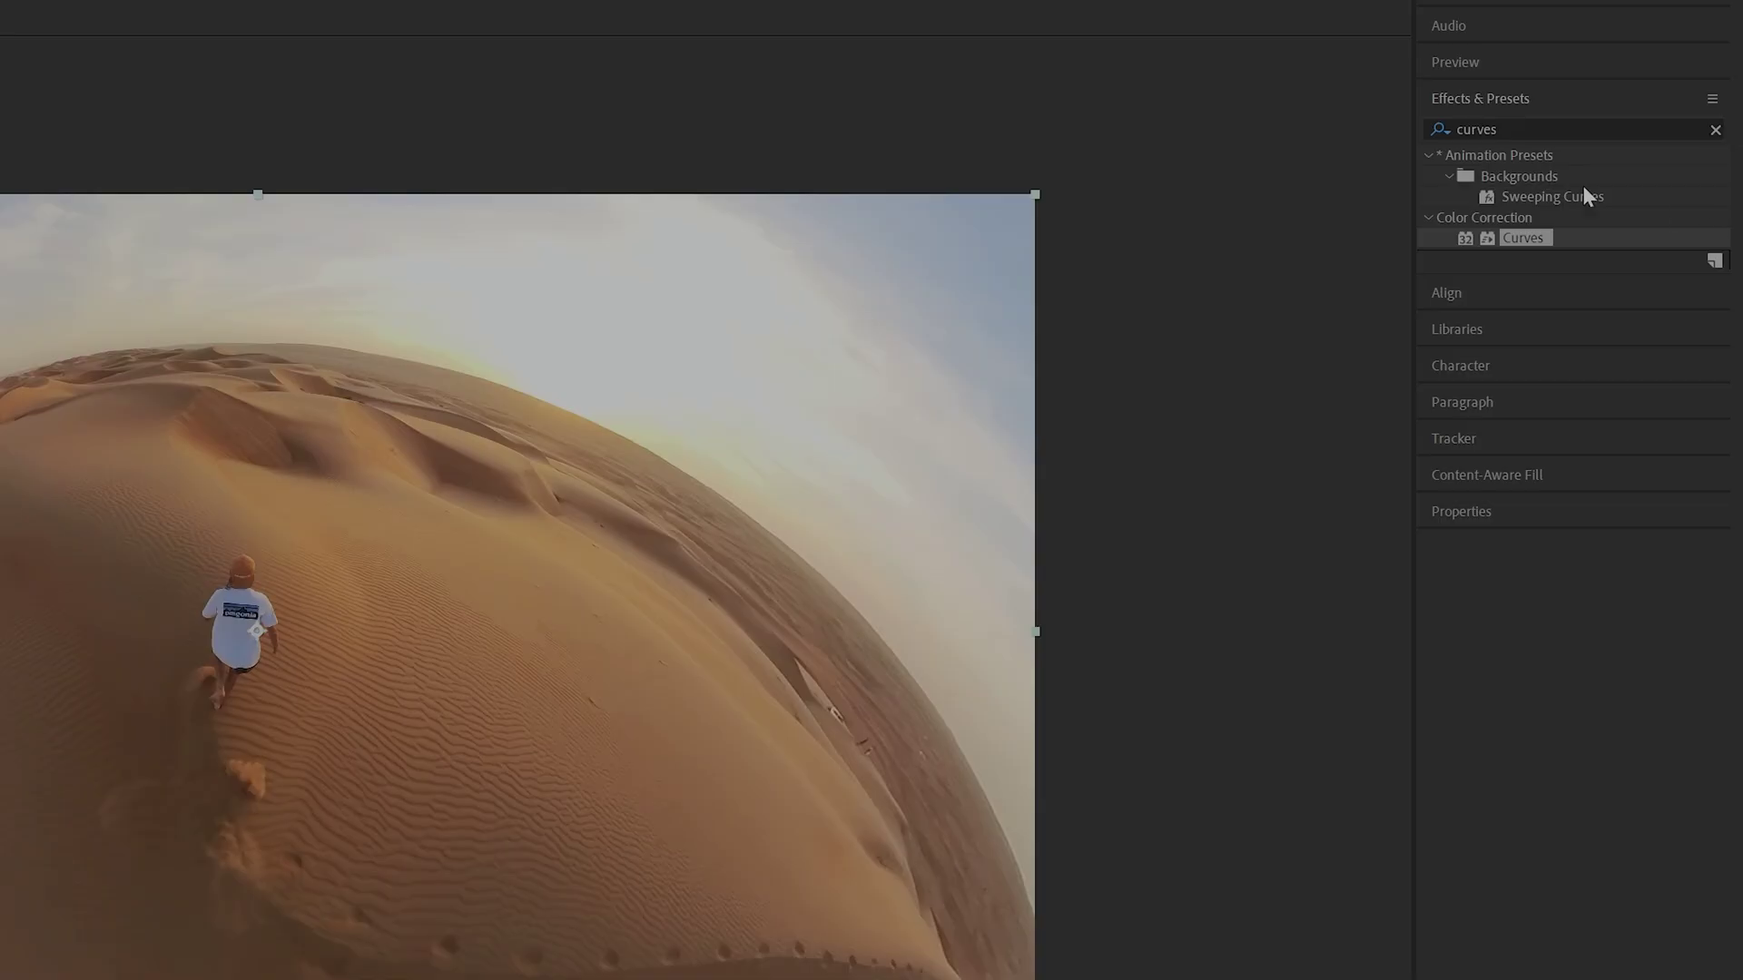
{"action": "type", "text": "find ed"}
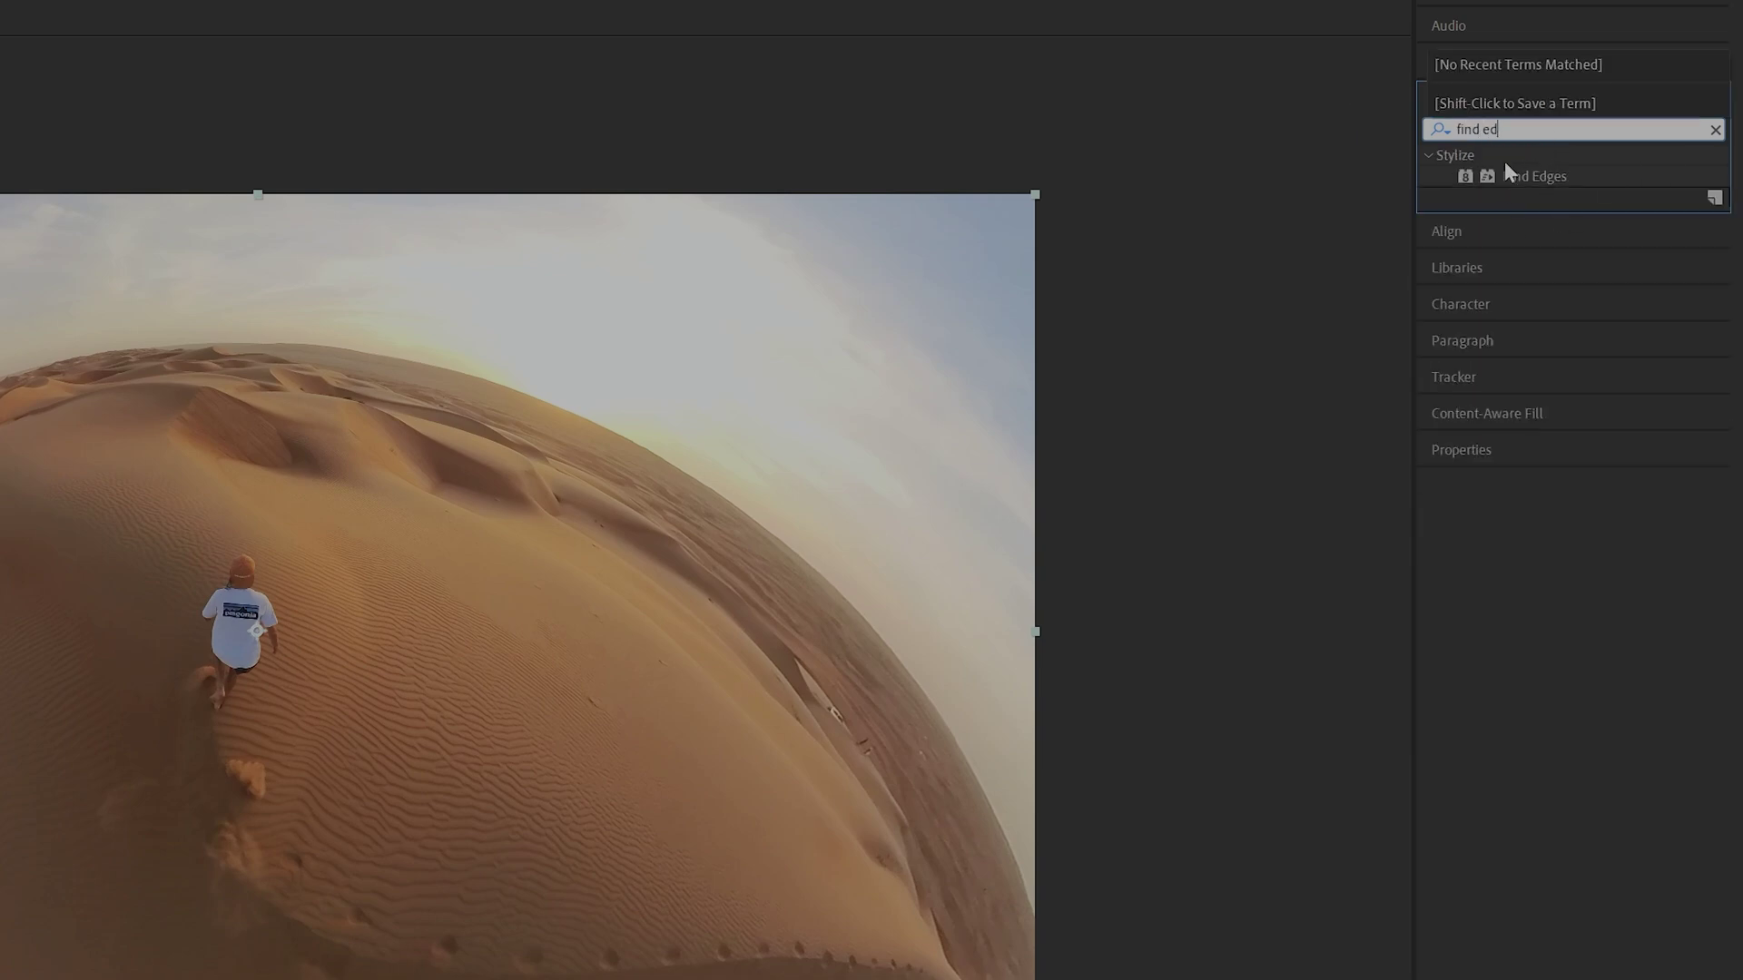
{"action": "double_click", "coordinate": [1533, 176]}
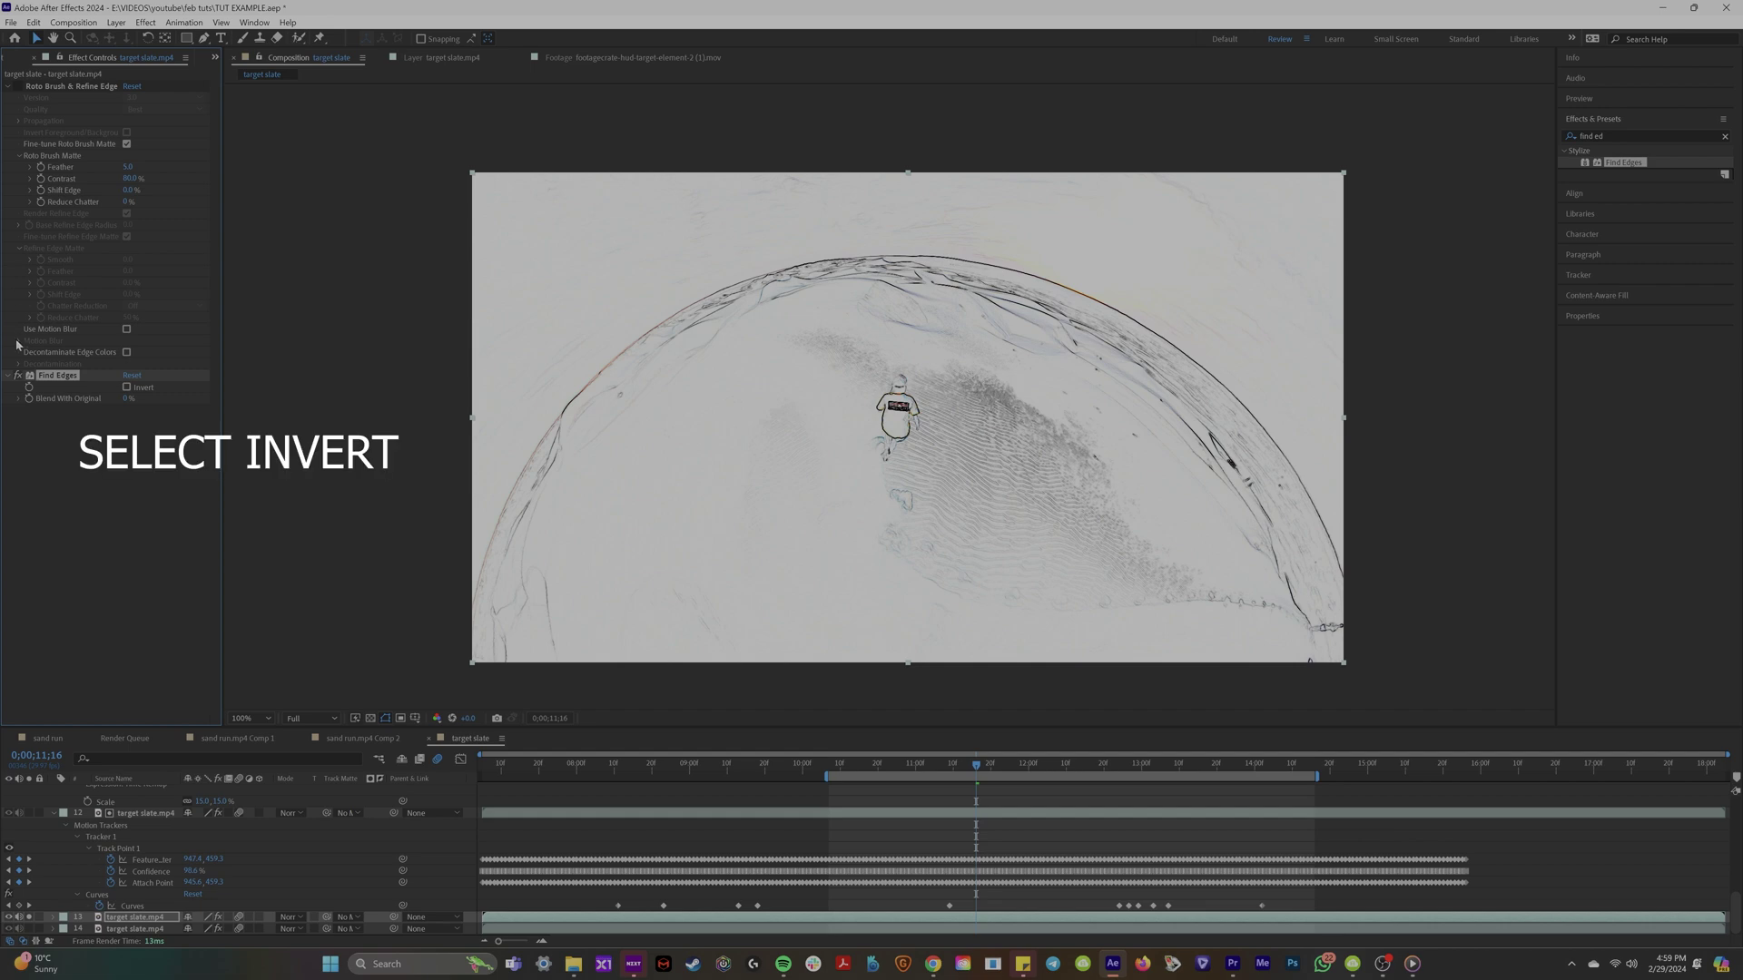
{"action": "left_click", "coordinate": [127, 388]}
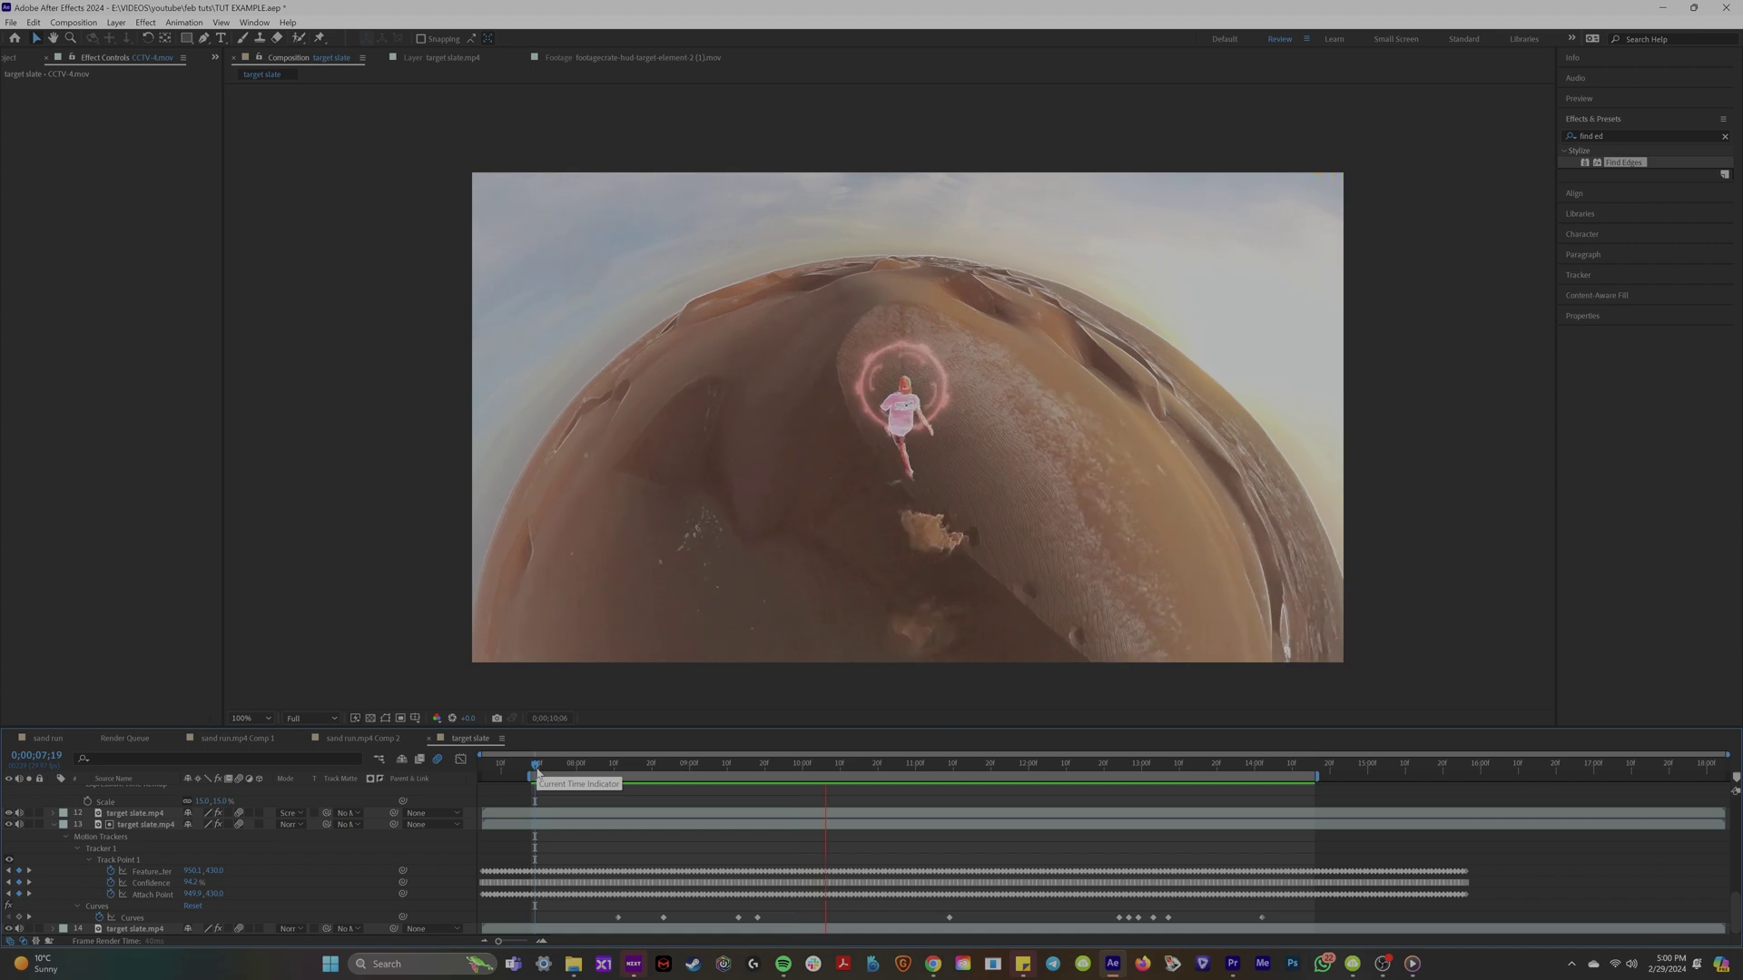
Try red for the VC Color Vibrance color on the target slate.mp4 layer, then set it to green and check an earlier frame
{"action": "key", "text": "space"}
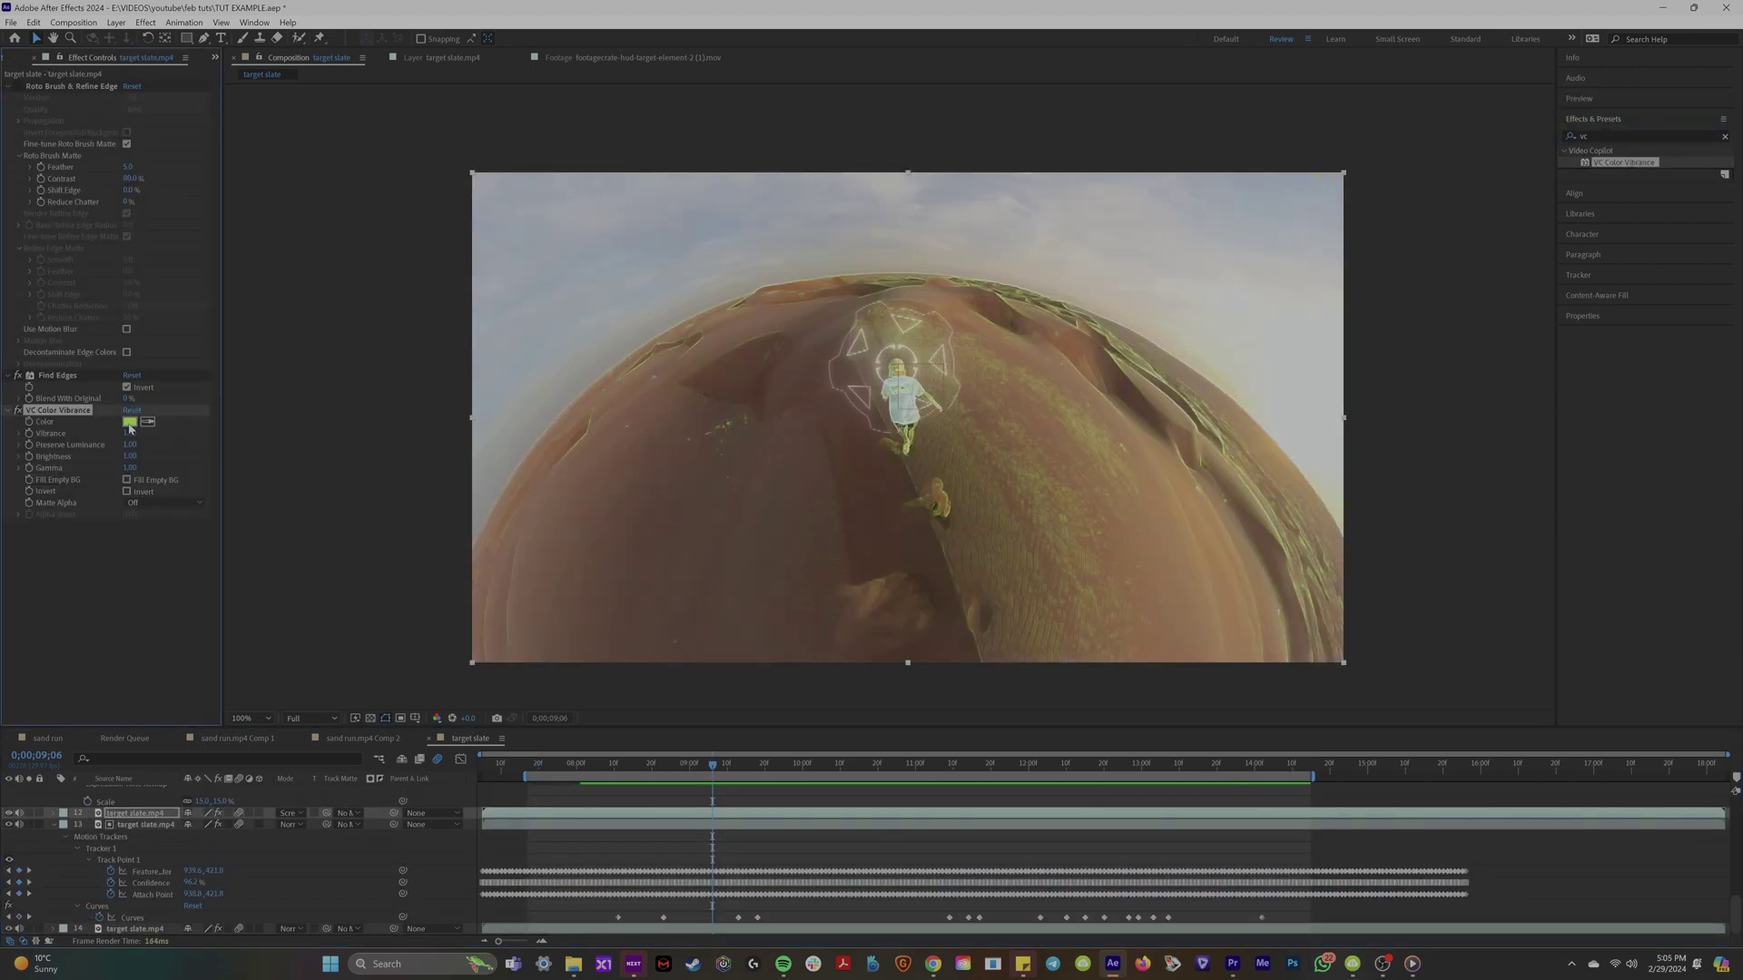
{"action": "left_click", "coordinate": [130, 423]}
{"action": "left_click", "coordinate": [521, 308]}
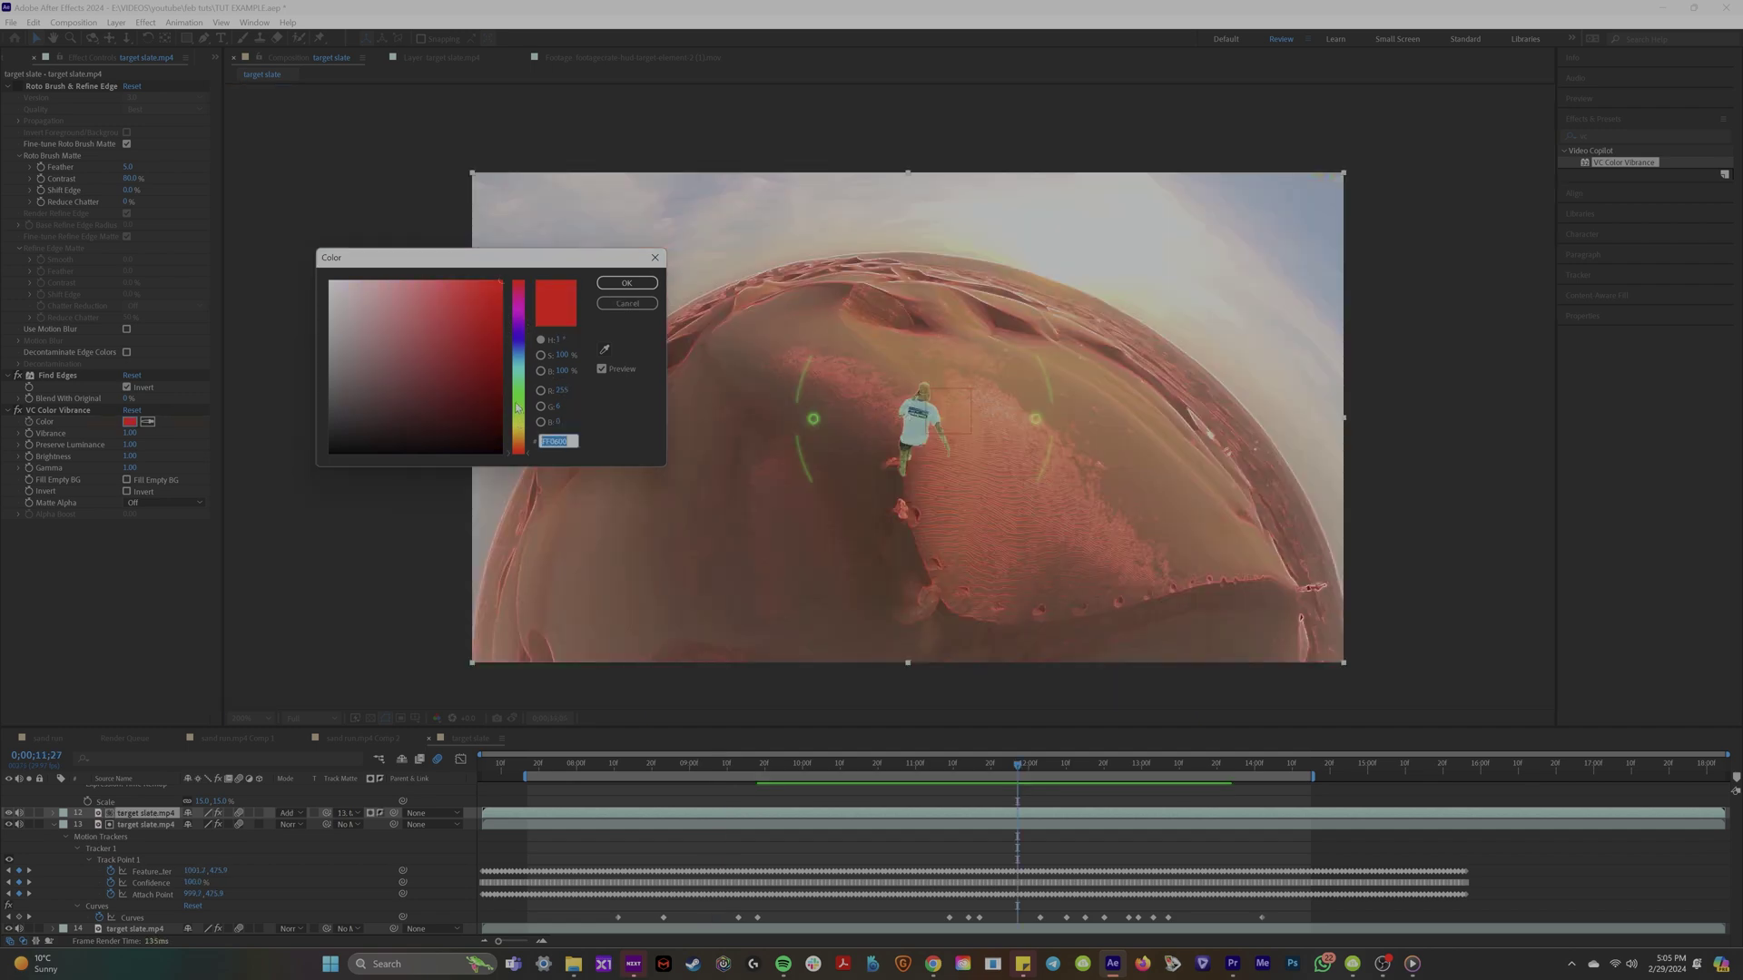
{"action": "left_click", "coordinate": [518, 402]}
{"action": "left_click", "coordinate": [641, 285]}
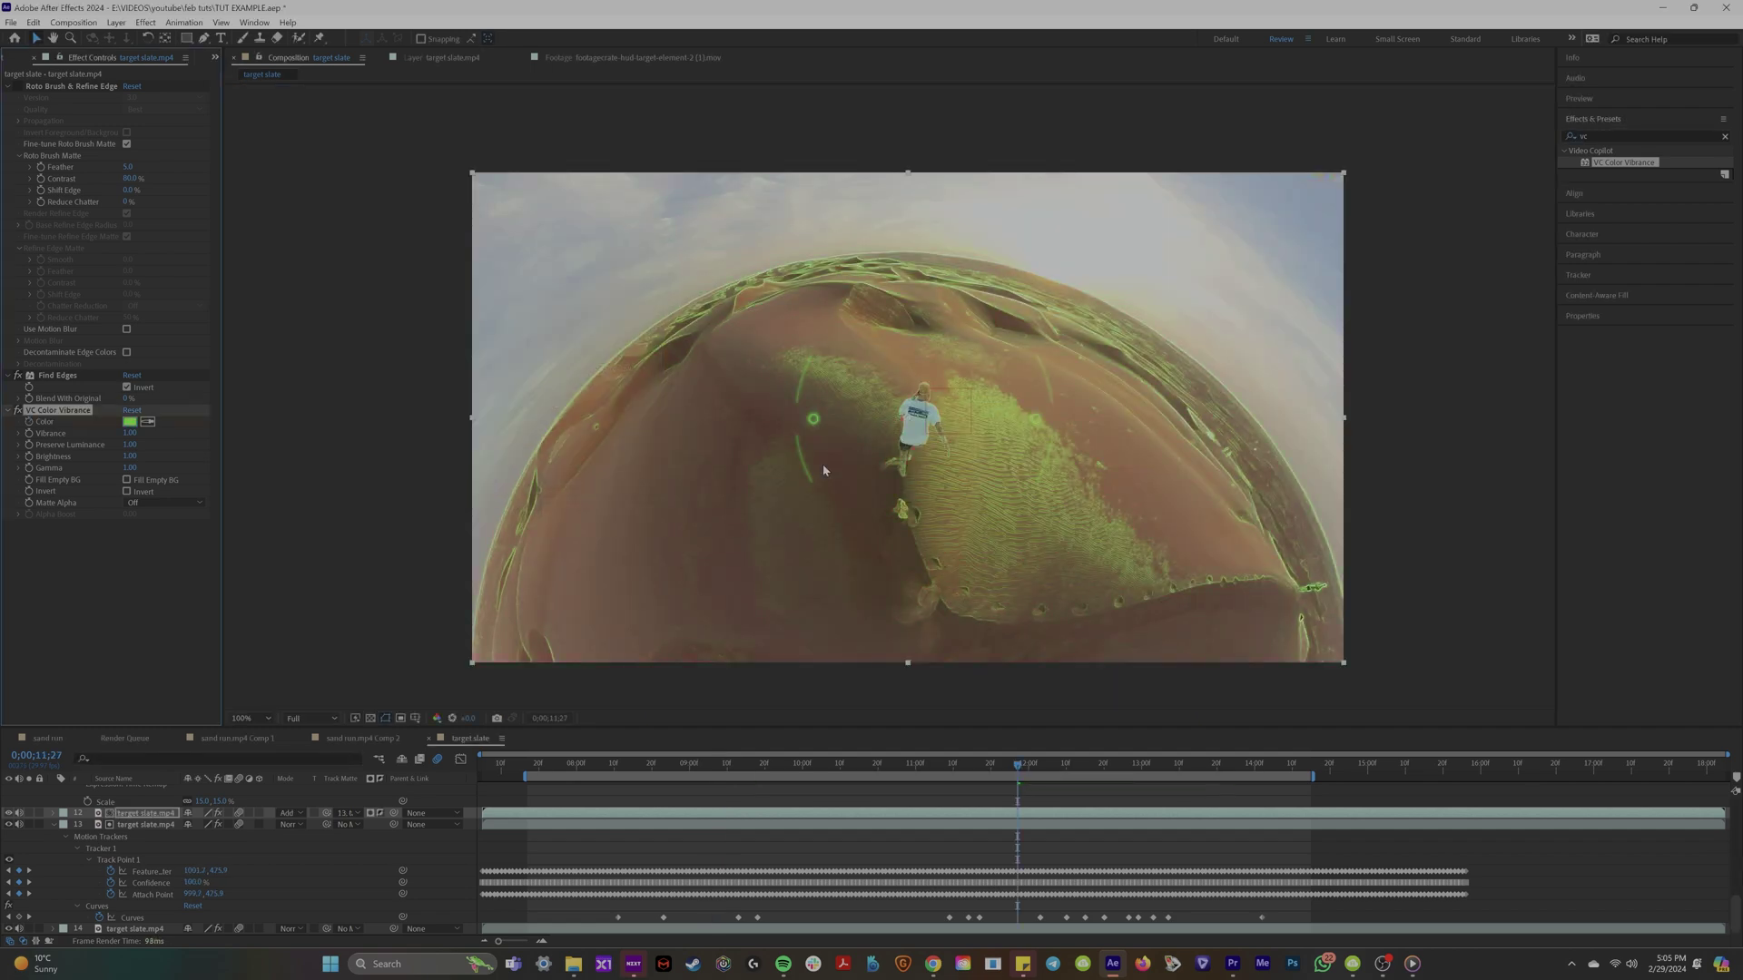
{"action": "left_click", "coordinate": [963, 765]}
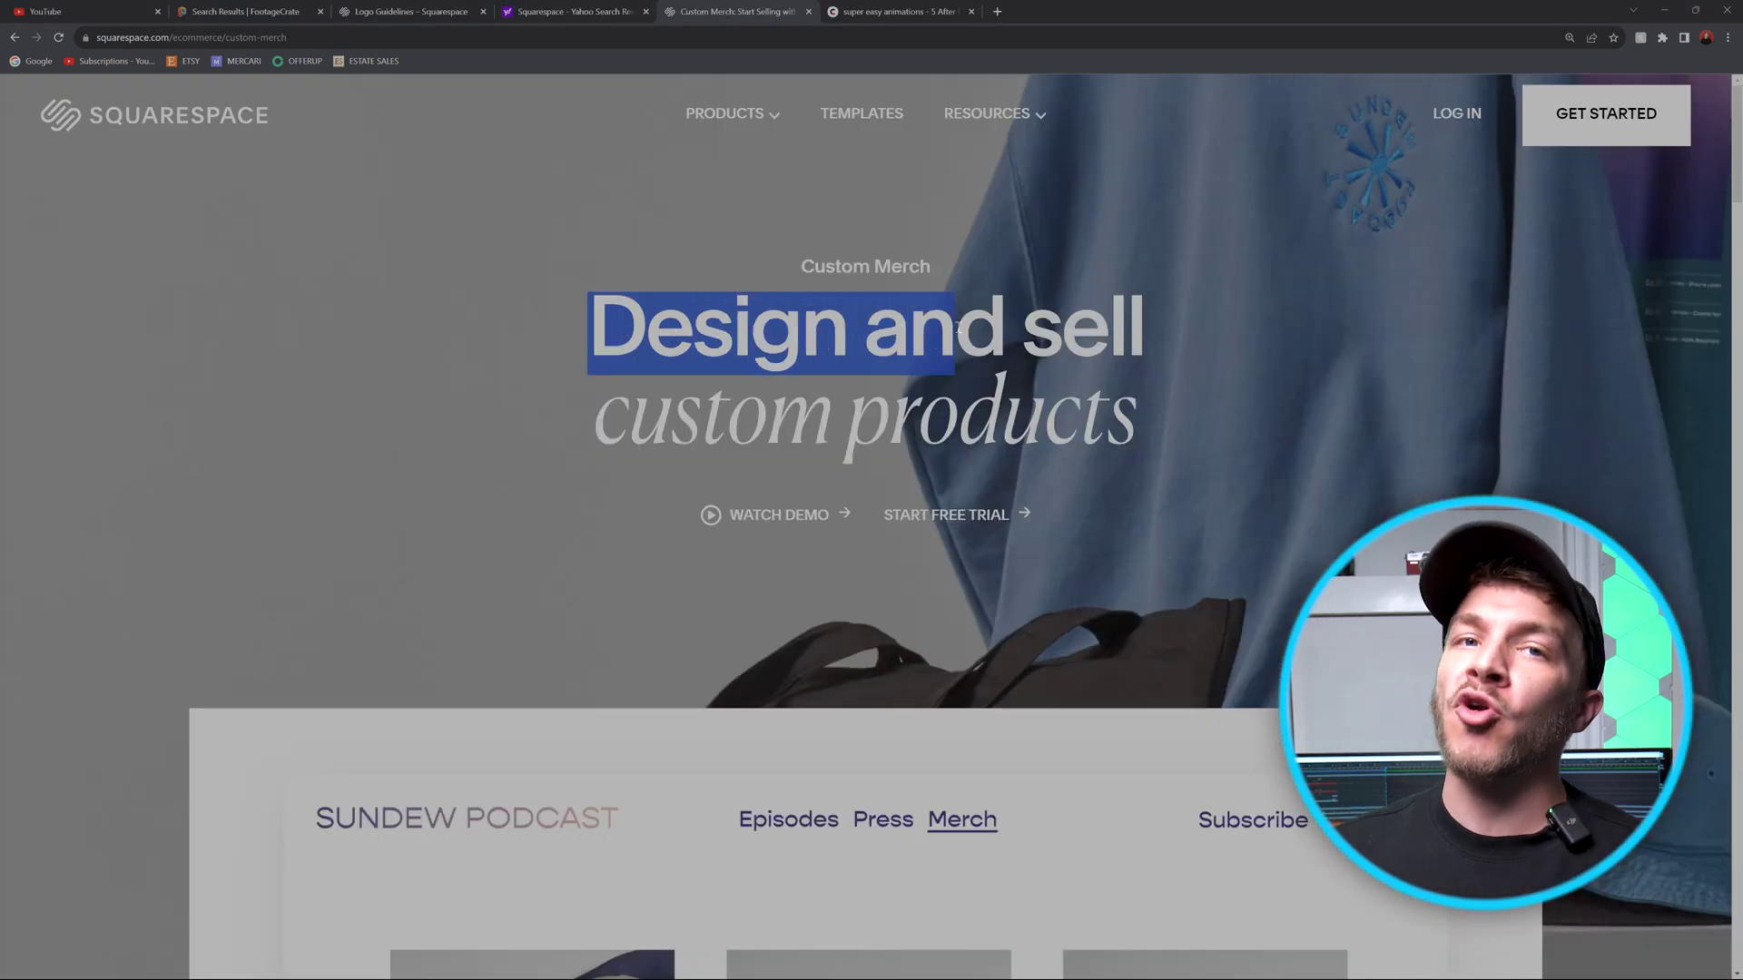
Switch to the browser, skim Squarespace's Custom Merch page and advance through the ecommerce template carousel past Hester
{"action": "left_click_drag", "start_coordinate": [1077, 344], "coordinate": [1164, 412]}
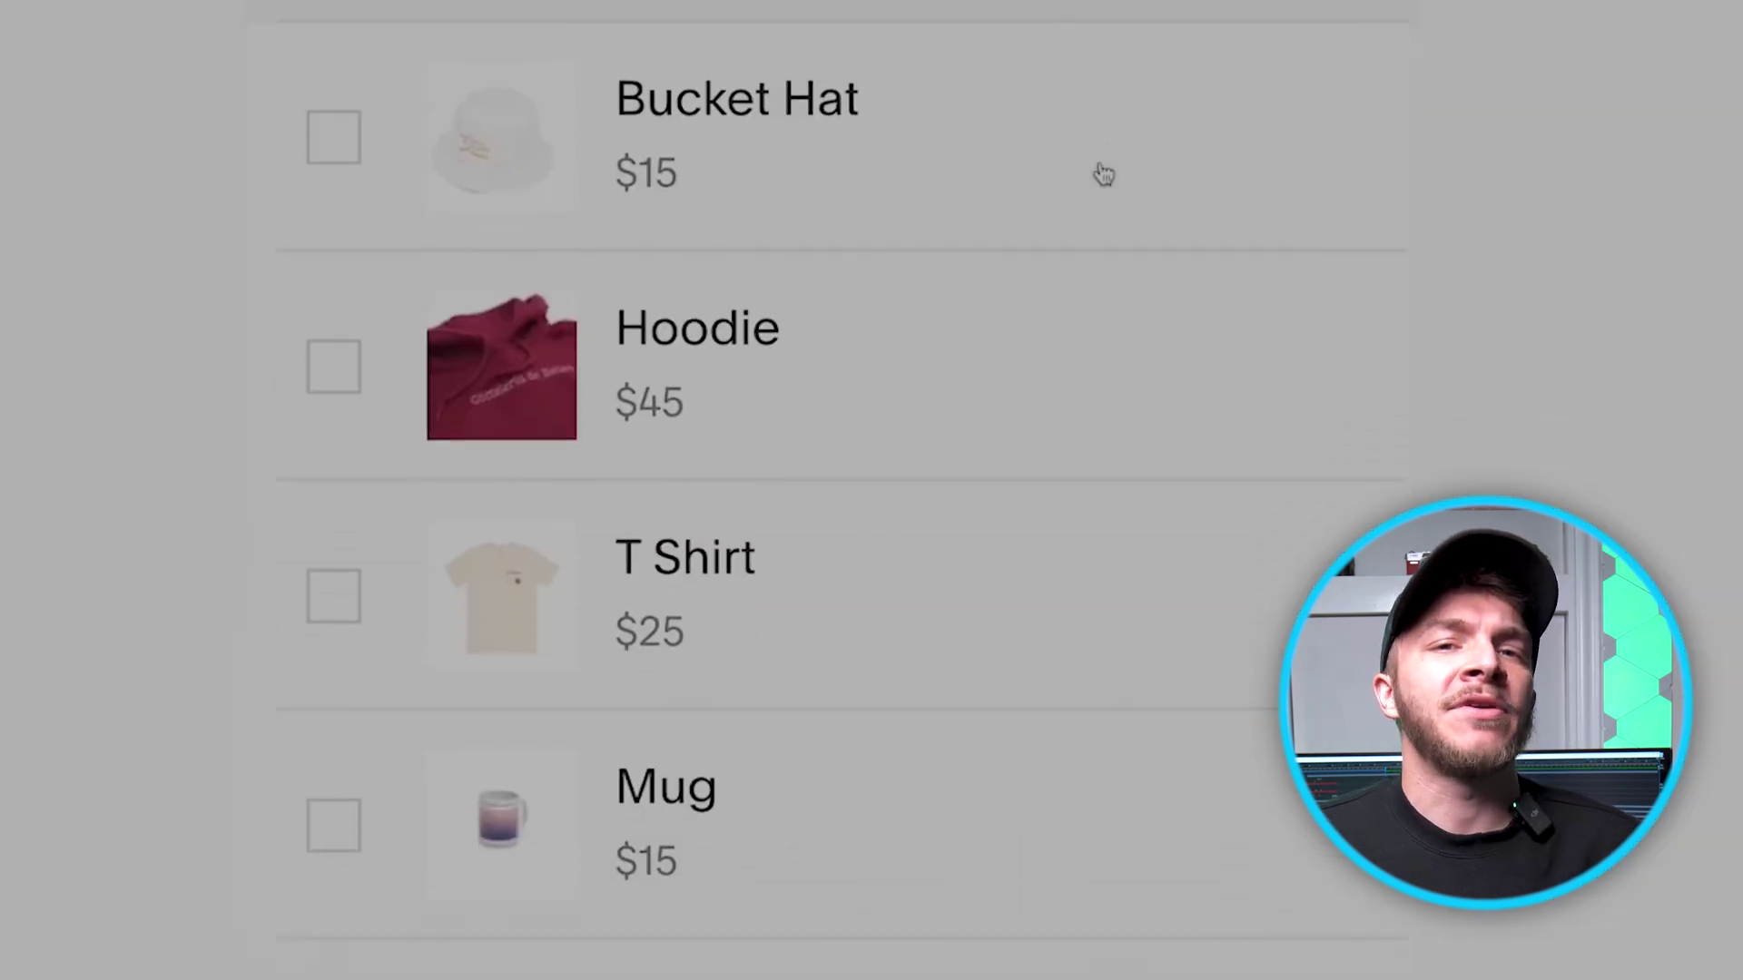
{"action": "scroll", "coordinate": [1104, 176], "scroll_direction": "down", "scroll_amount": 2}
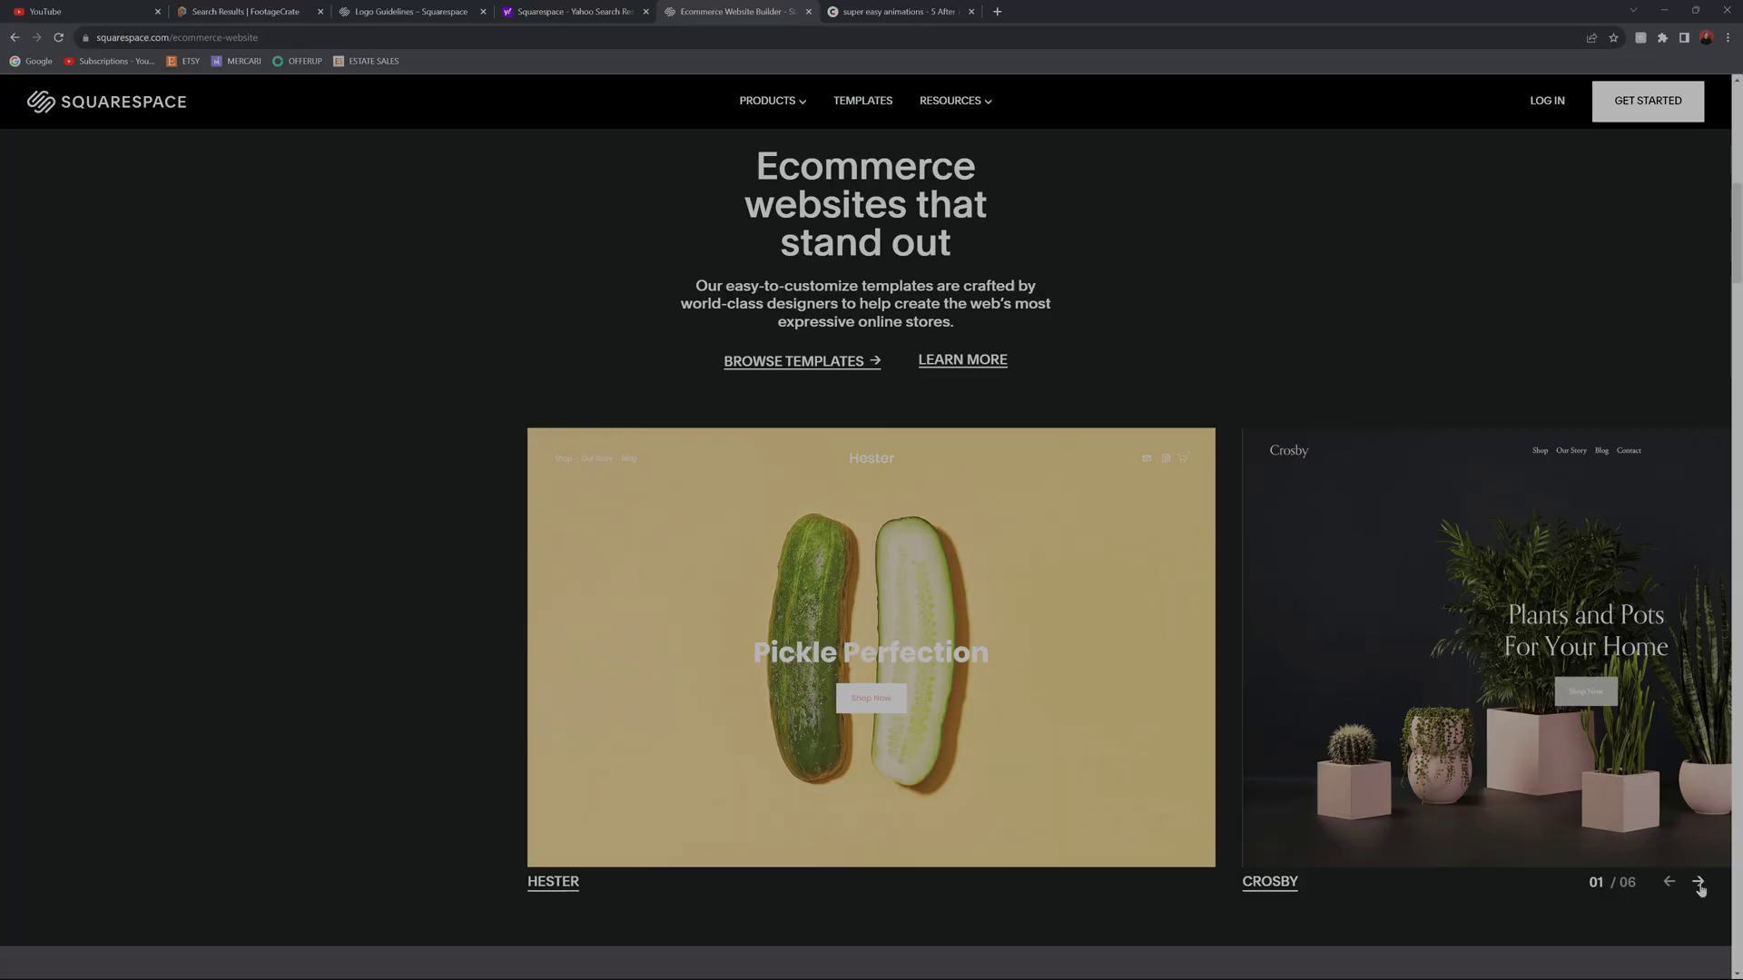
{"action": "left_click", "coordinate": [1698, 883]}
{"action": "left_click", "coordinate": [1699, 884]}
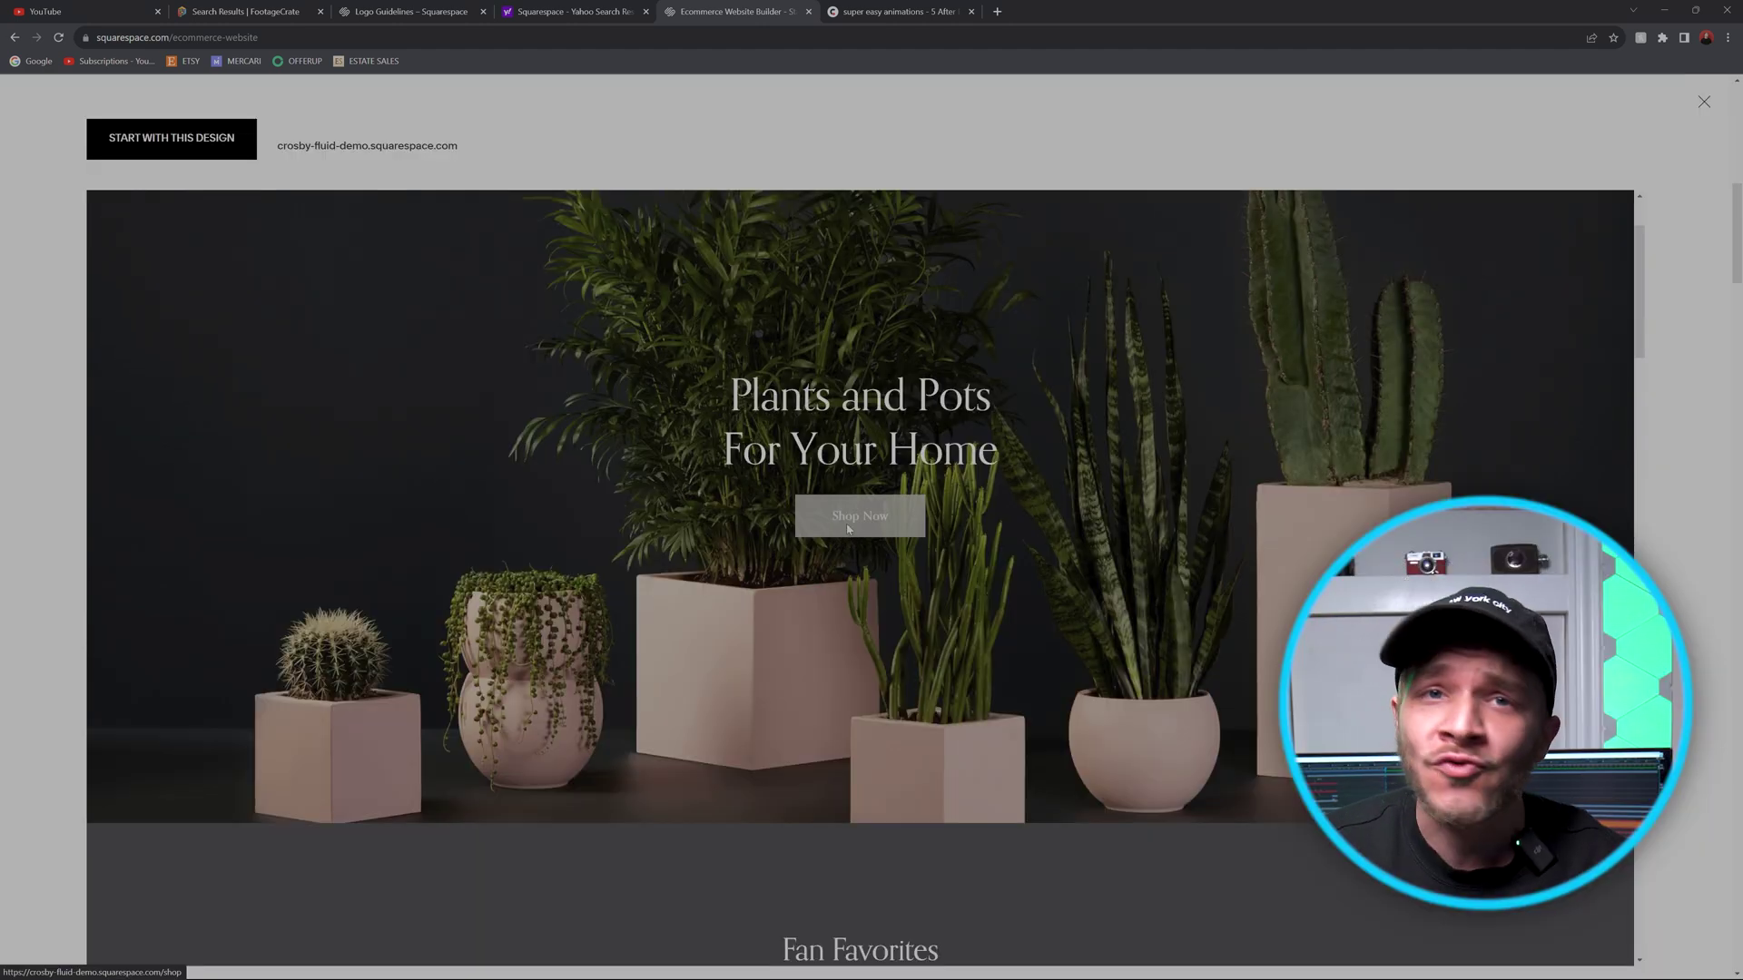
Open the shop in the Crosby template demo and look through its plant listings and the Palm product page
{"action": "left_click", "coordinate": [849, 527]}
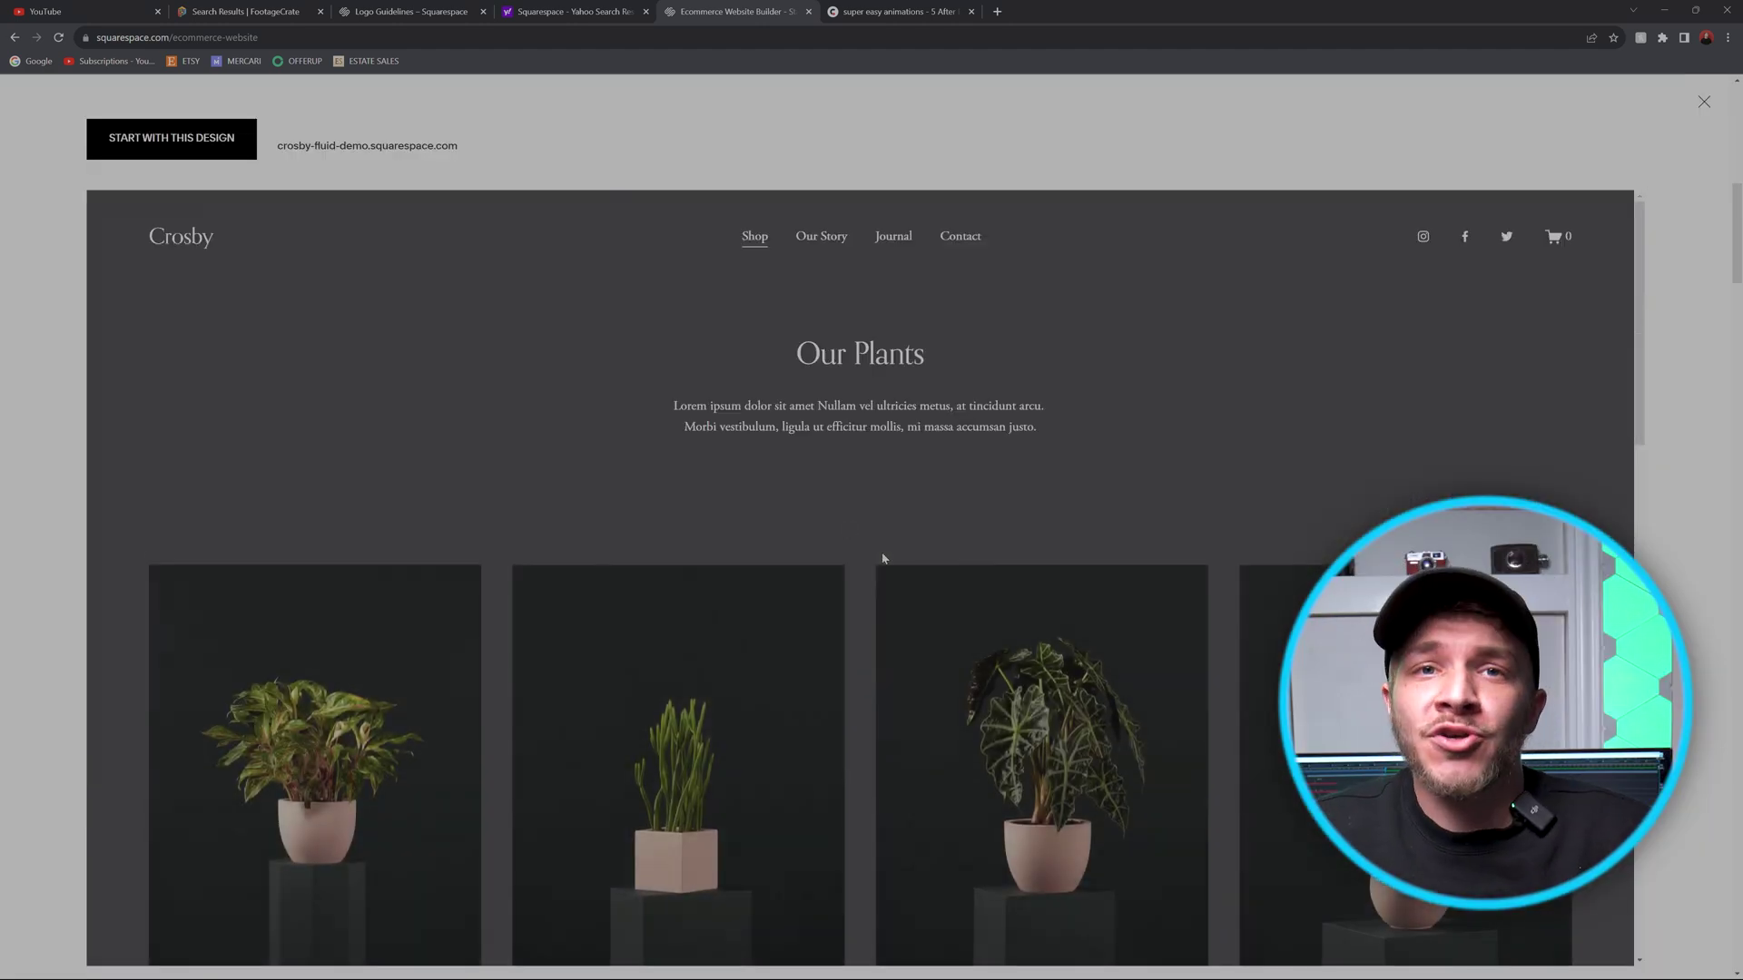
{"action": "scroll", "coordinate": [880, 558], "scroll_direction": "down", "scroll_amount": 4}
{"action": "scroll", "coordinate": [889, 567], "scroll_direction": "down", "scroll_amount": 12}
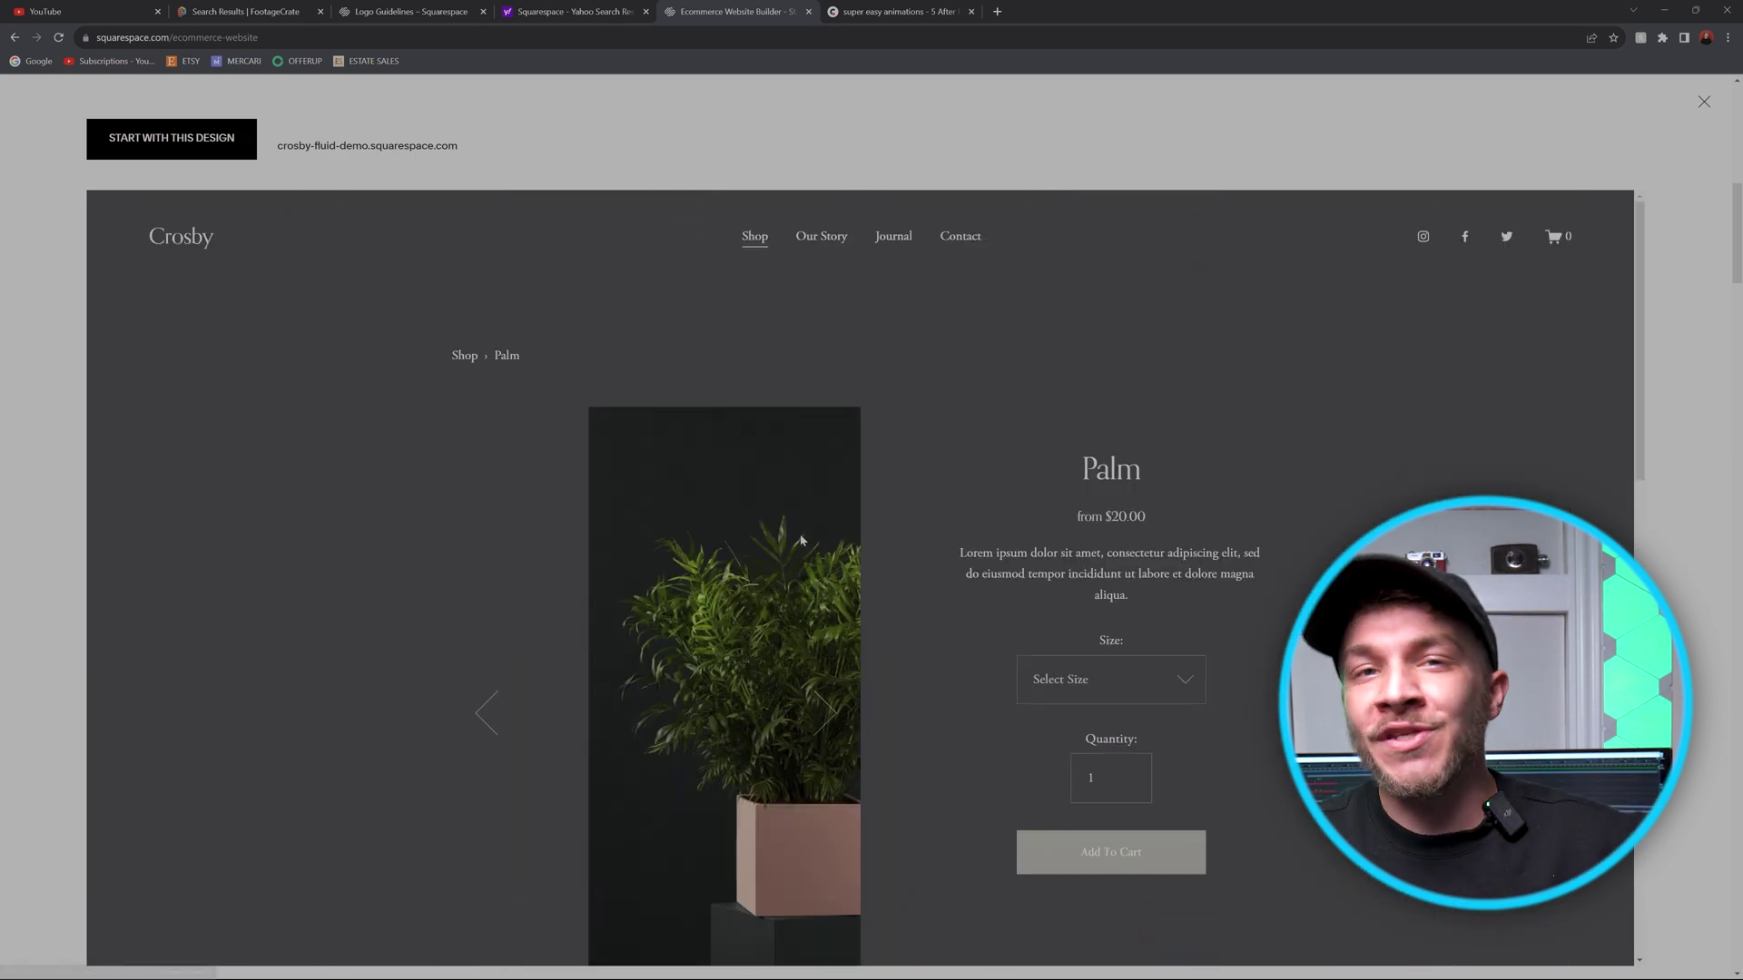
{"action": "scroll", "coordinate": [902, 568], "scroll_direction": "down", "scroll_amount": 2}
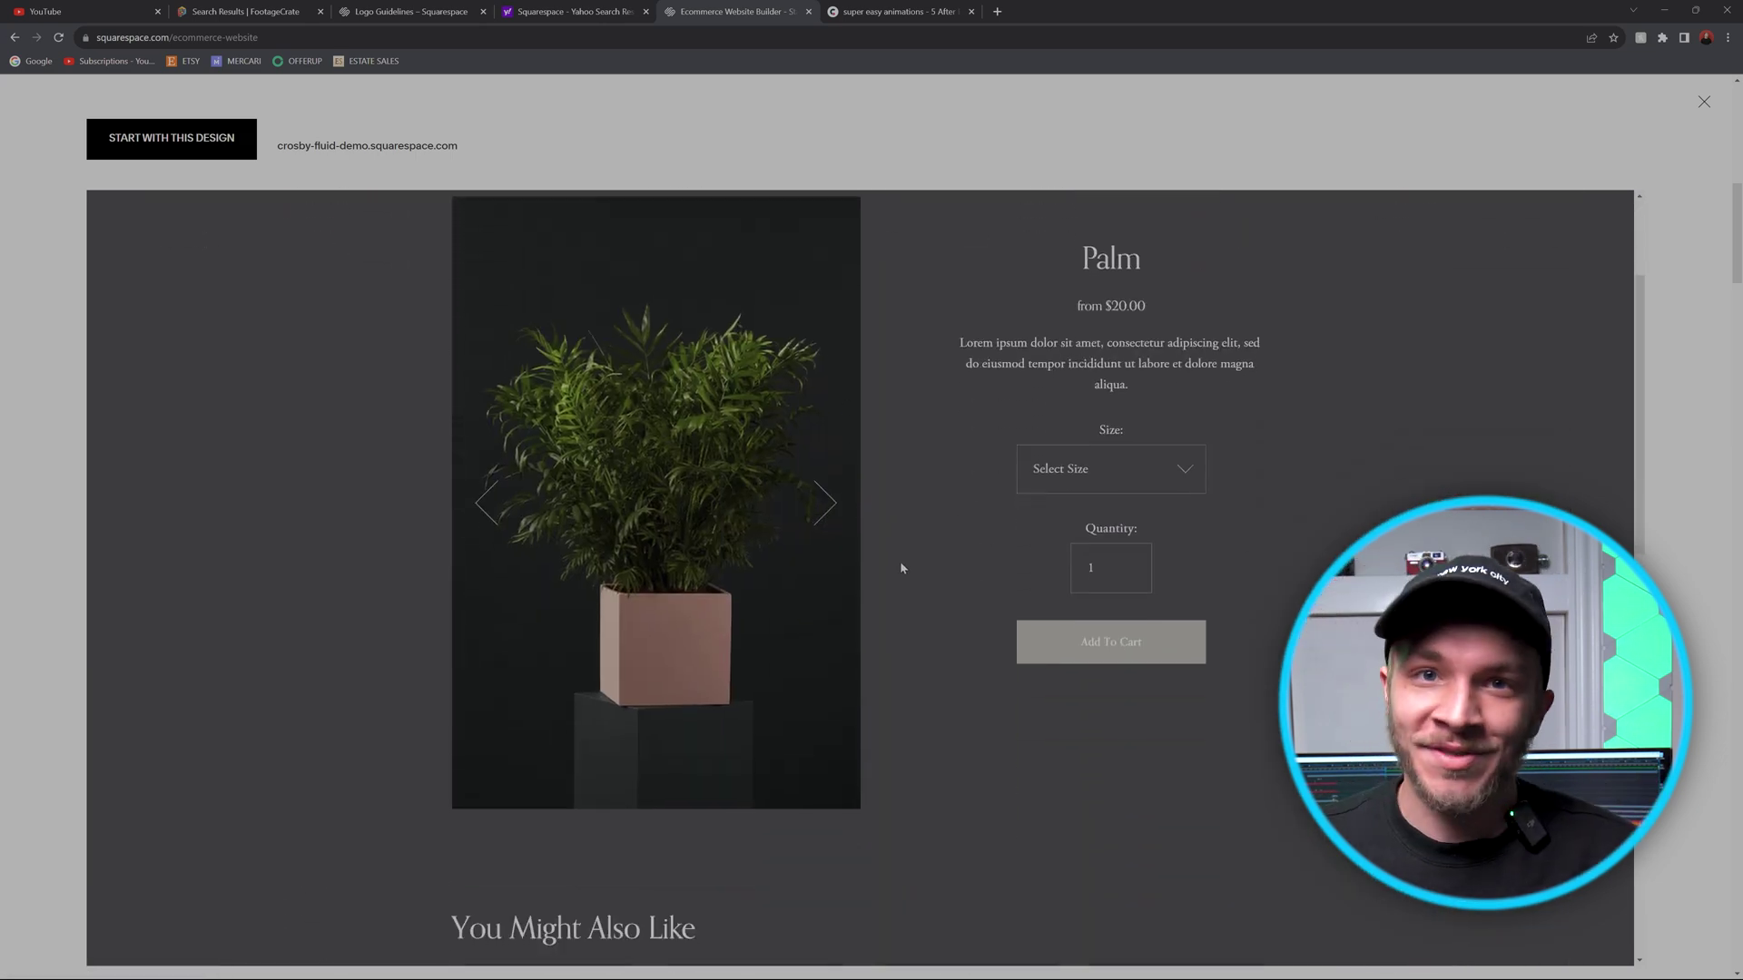